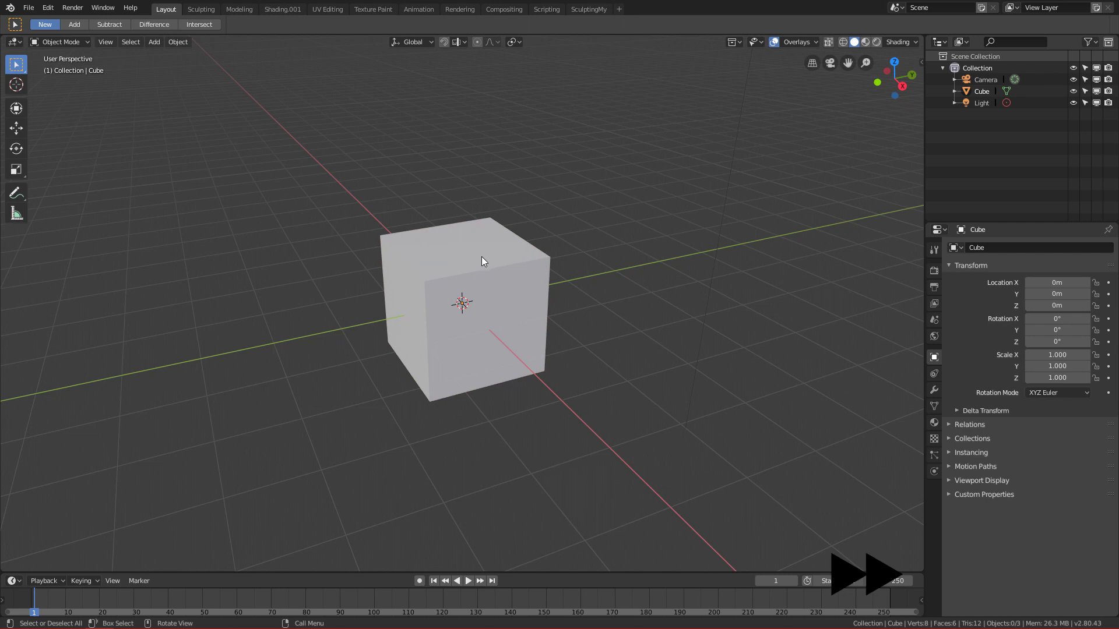
Delete the light from the default scene.
middle_click_drag(498, 419, 563, 224)
left_click(576, 110)
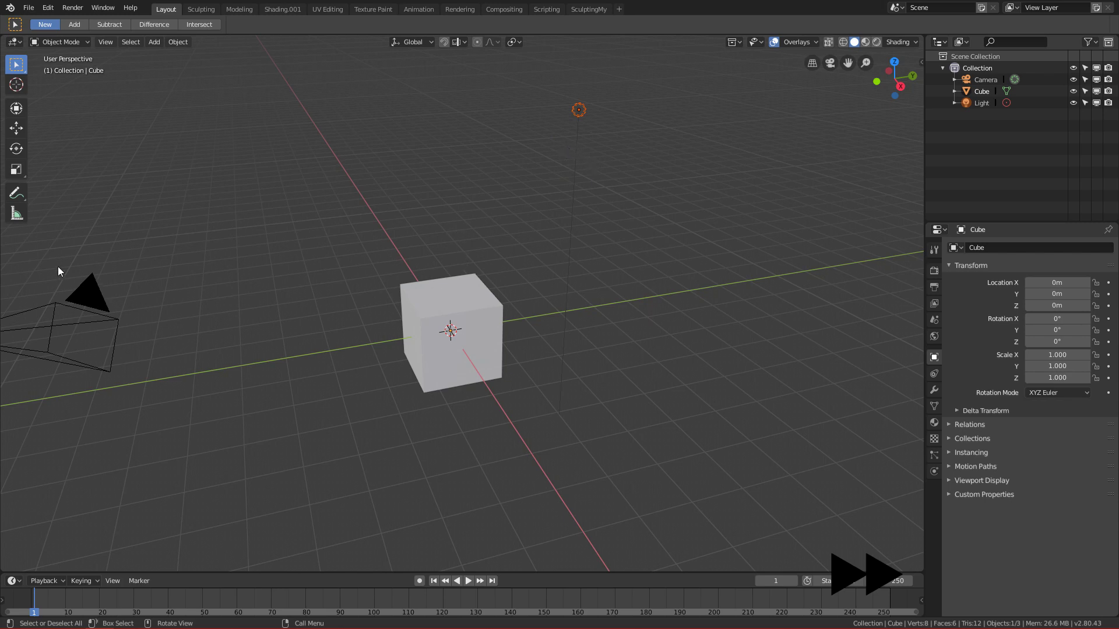
left_click_drag(58, 271, 190, 367)
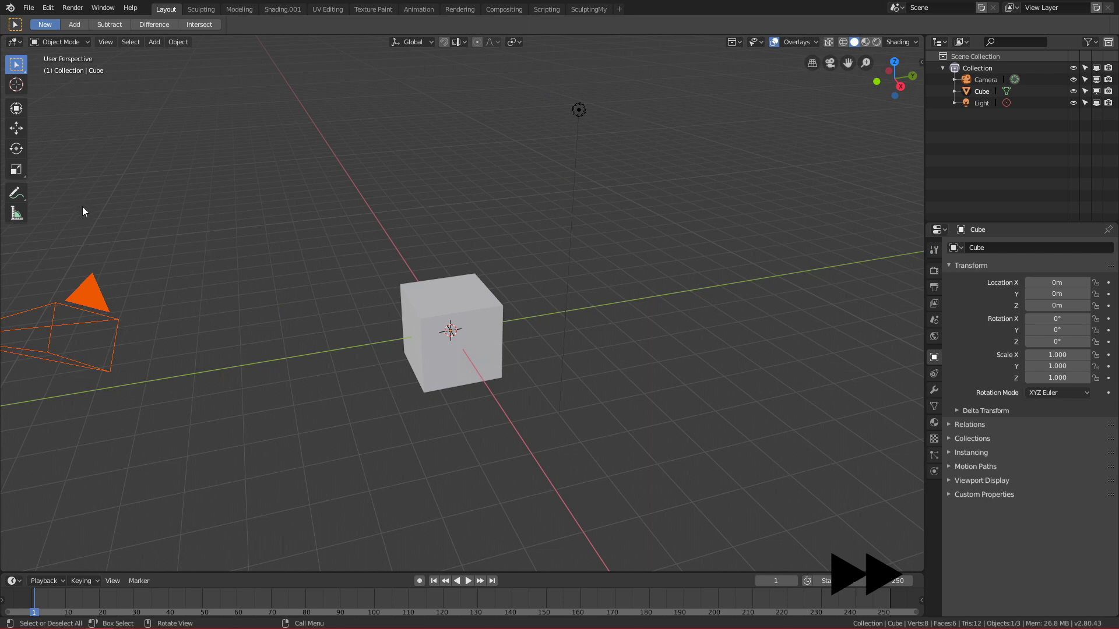
left_click(74, 253)
left_click_drag(51, 288, 141, 369)
left_click_drag(565, 95, 585, 120)
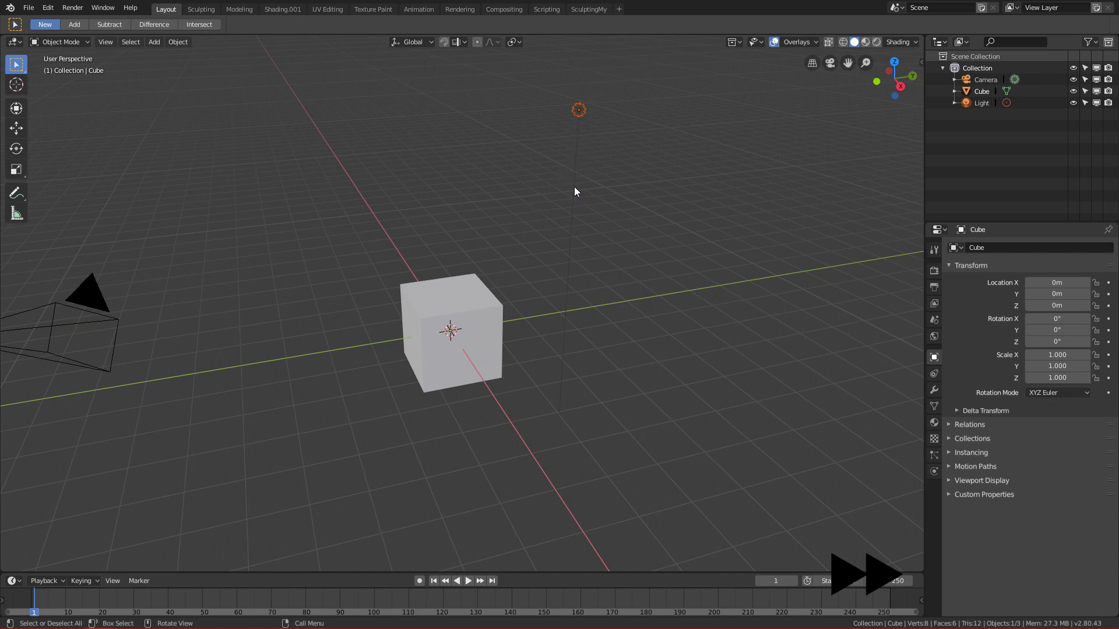
left_click_drag(552, 90, 607, 154)
left_click_drag(562, 97, 587, 148)
key("x")
left_click(586, 121)
Delete the camera from the default scene.
left_click(110, 359)
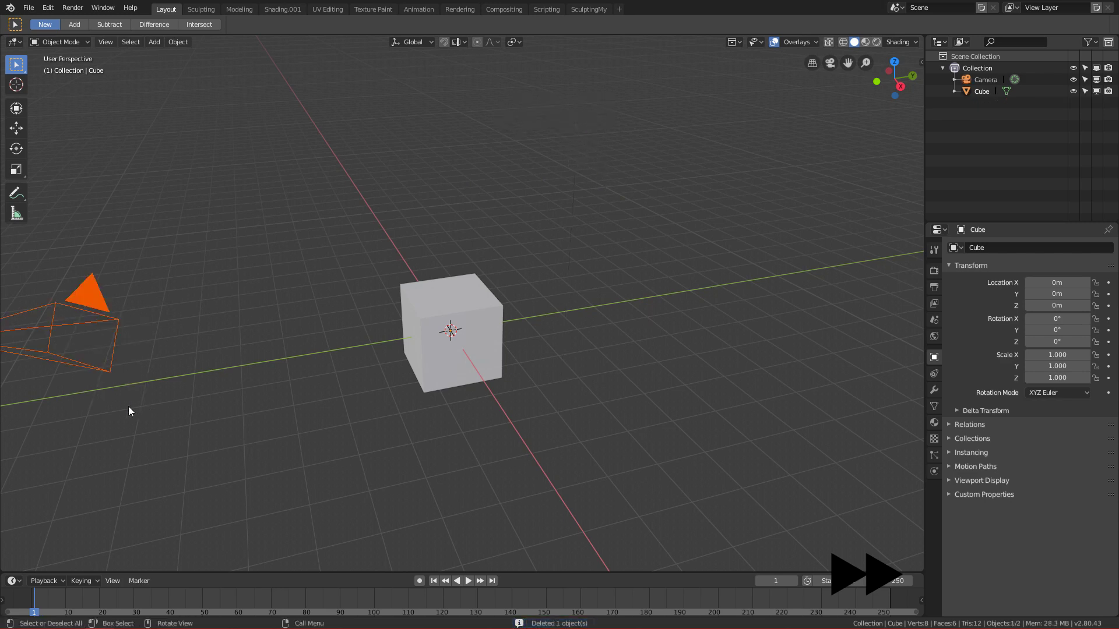
key("x")
left_click(148, 364)
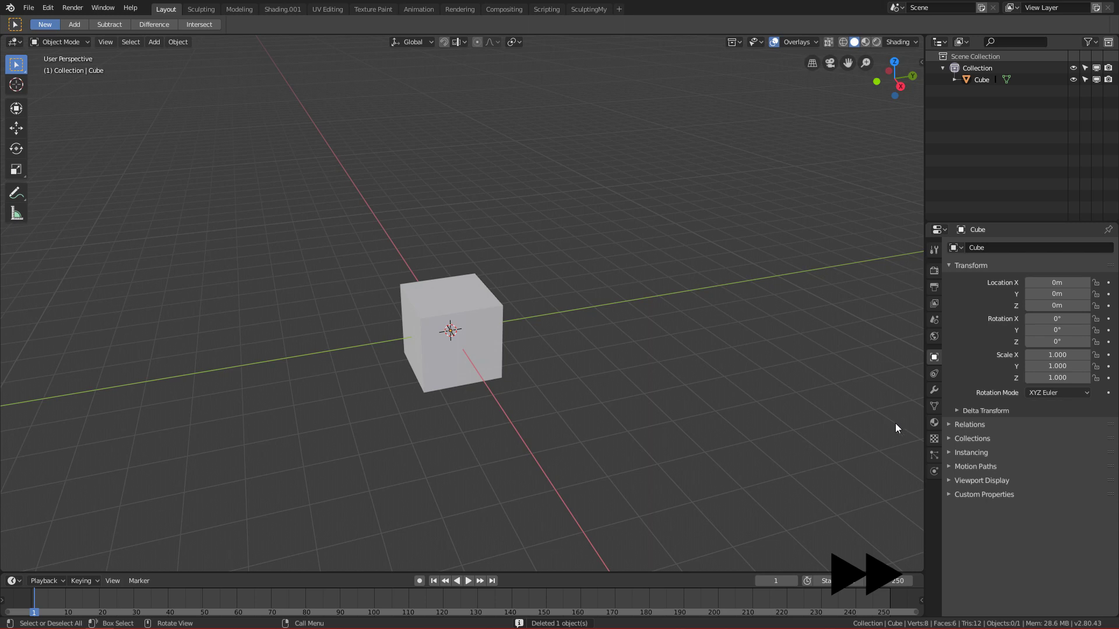
Add a level 2 Subdivision Surface modifier to the cube.
left_click(478, 319)
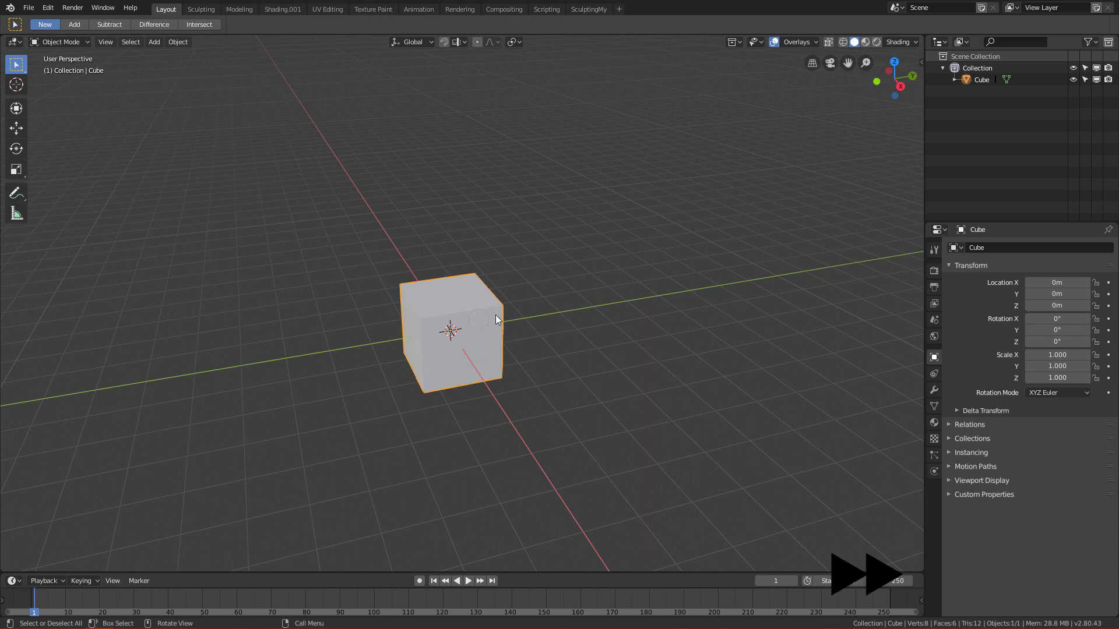
key("ctrl")
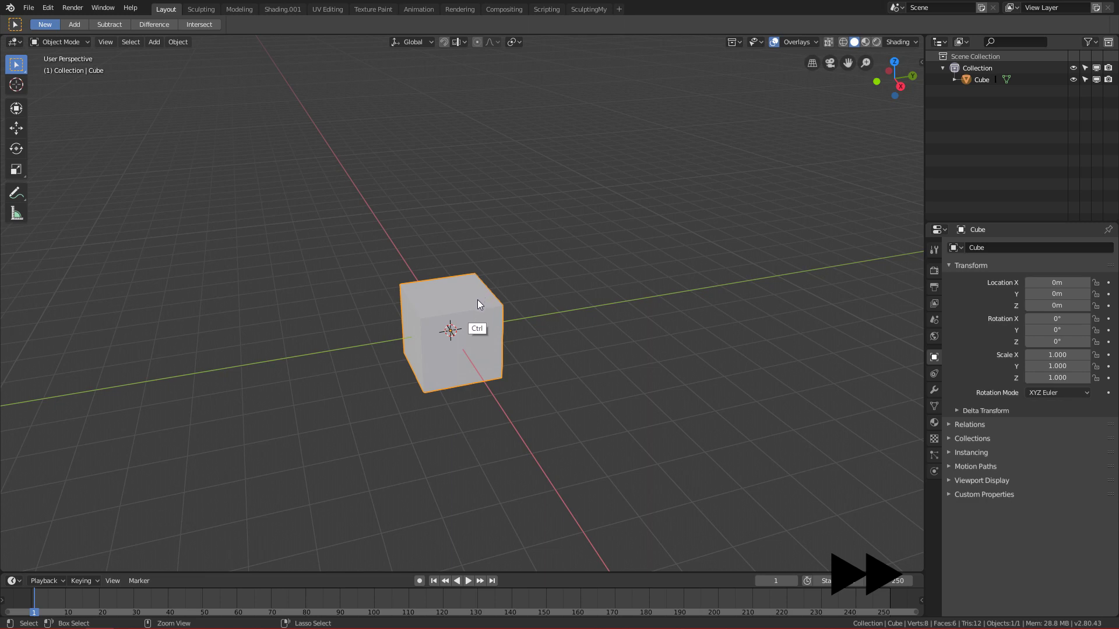
key("ctrl+2")
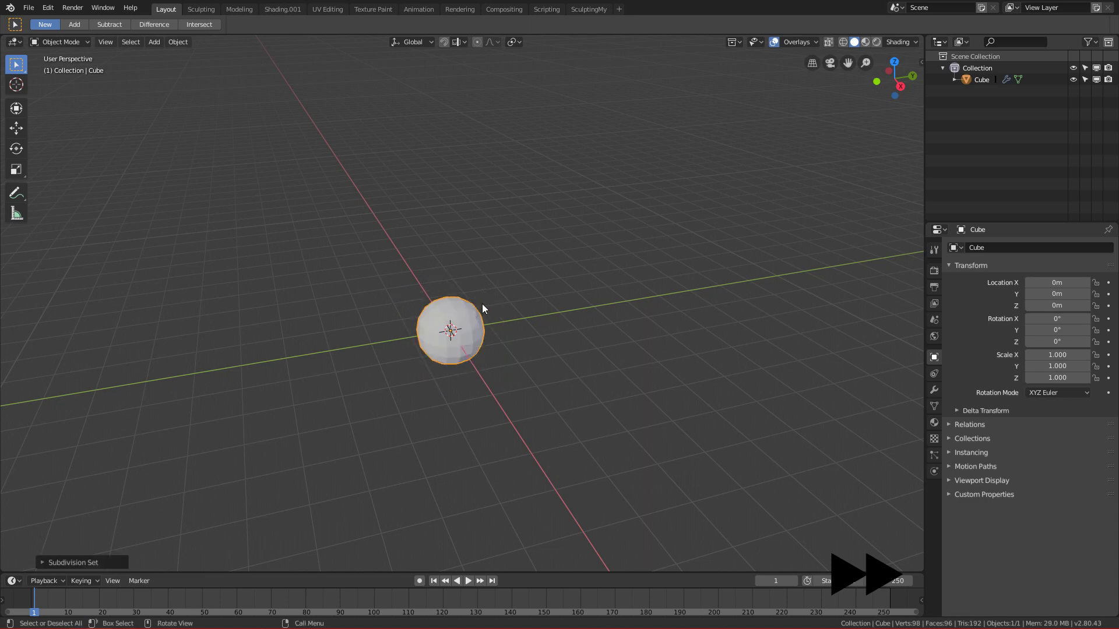
left_click_drag(508, 403, 475, 318, "ctrl+alt")
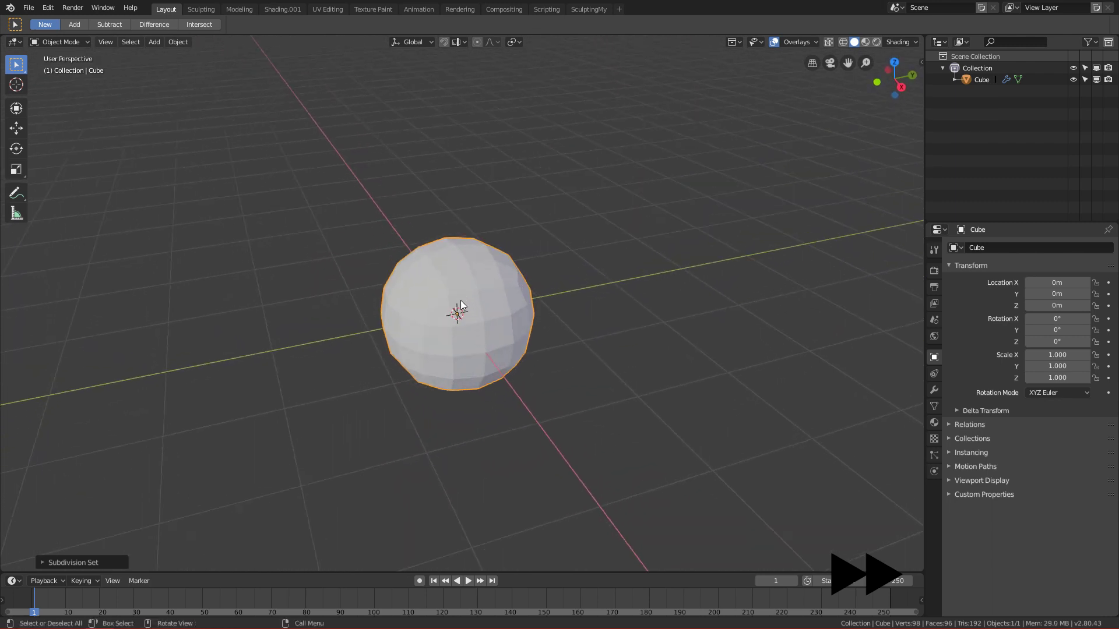
Raise the cube's Subdivision modifier view level to 4 and apply the modifier to the mesh.
left_click(934, 390)
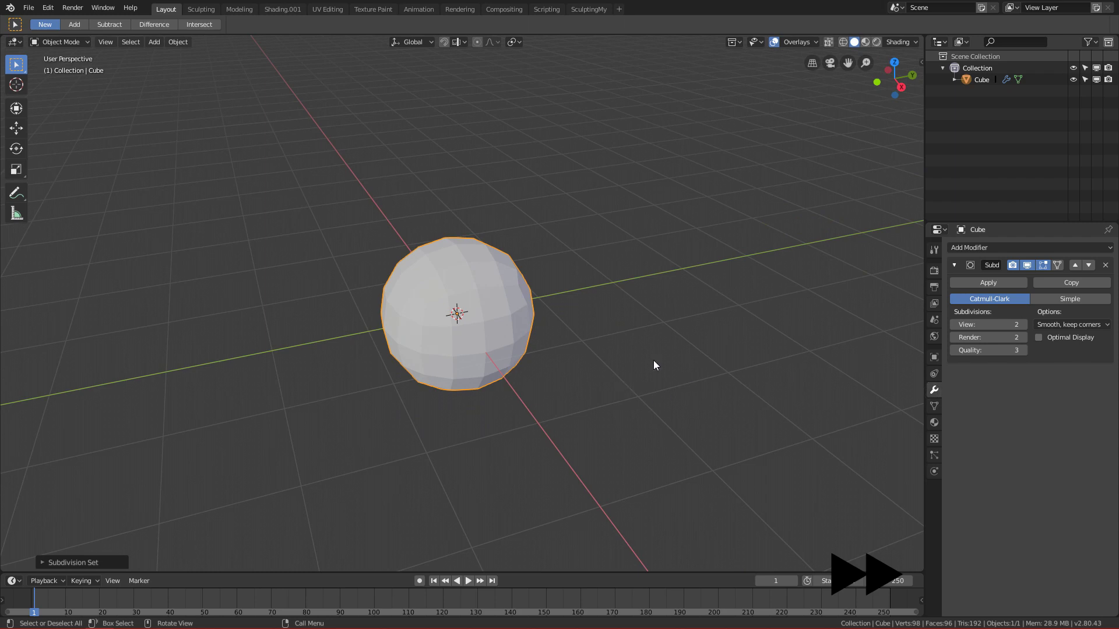
left_click(1024, 324)
left_click(1024, 324)
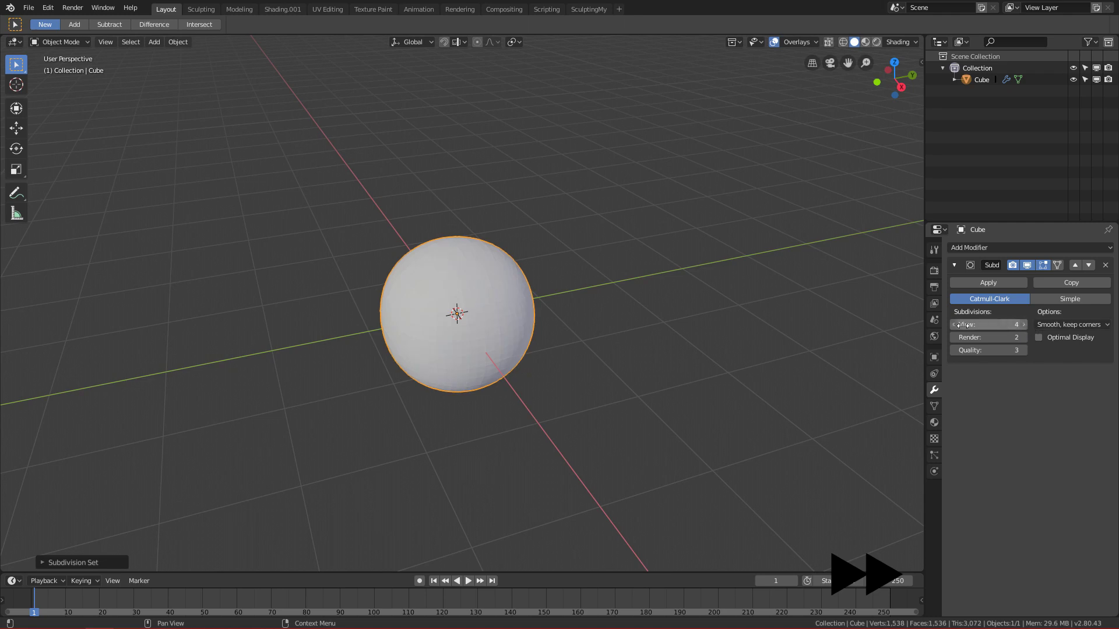
left_click(988, 283)
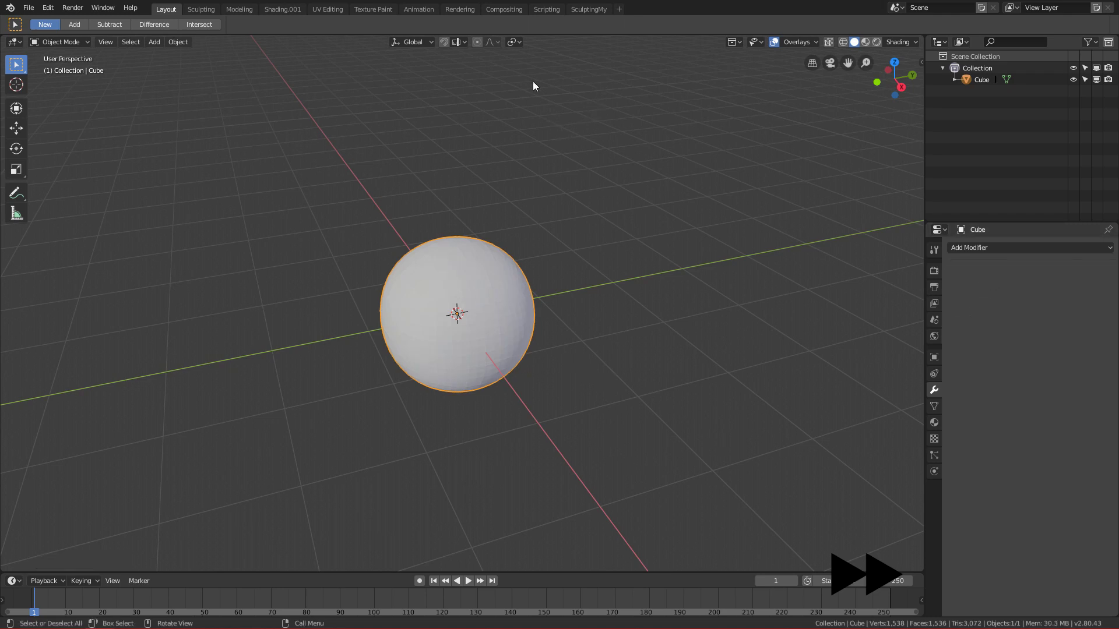
Switch to the Sculpting workspace and show the rounded cube in front orthographic view.
left_click(205, 9)
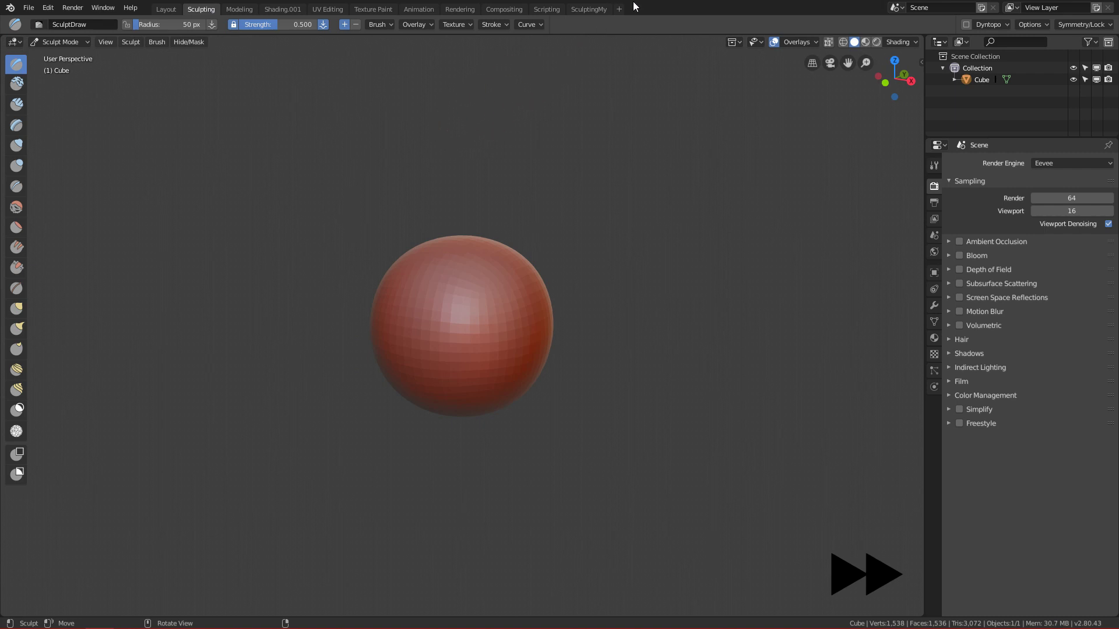
left_click(589, 8)
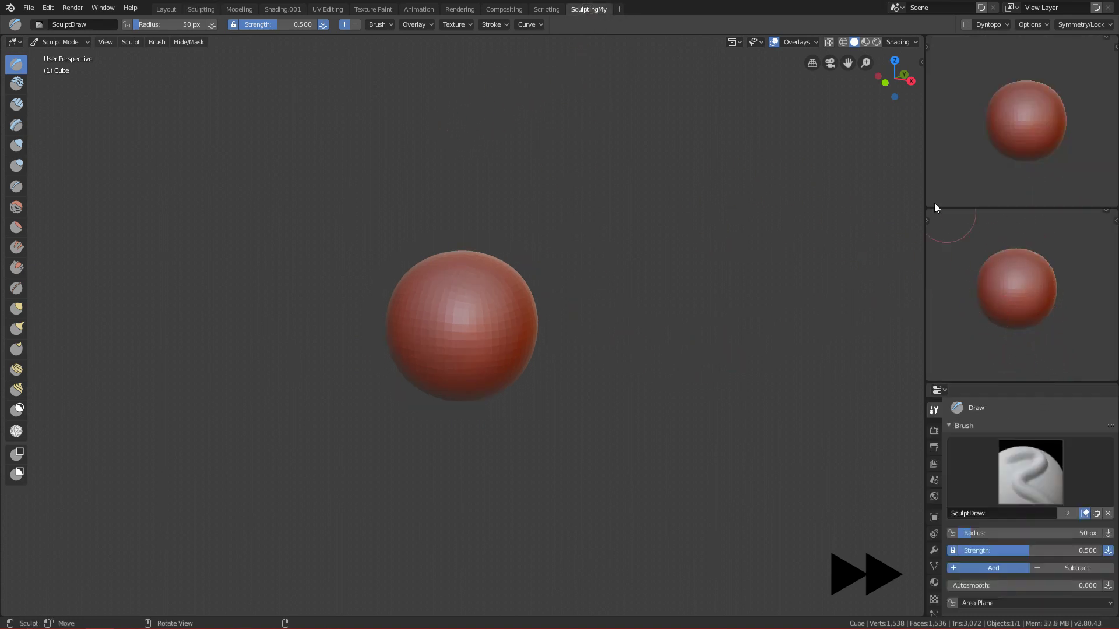
left_click(188, 11)
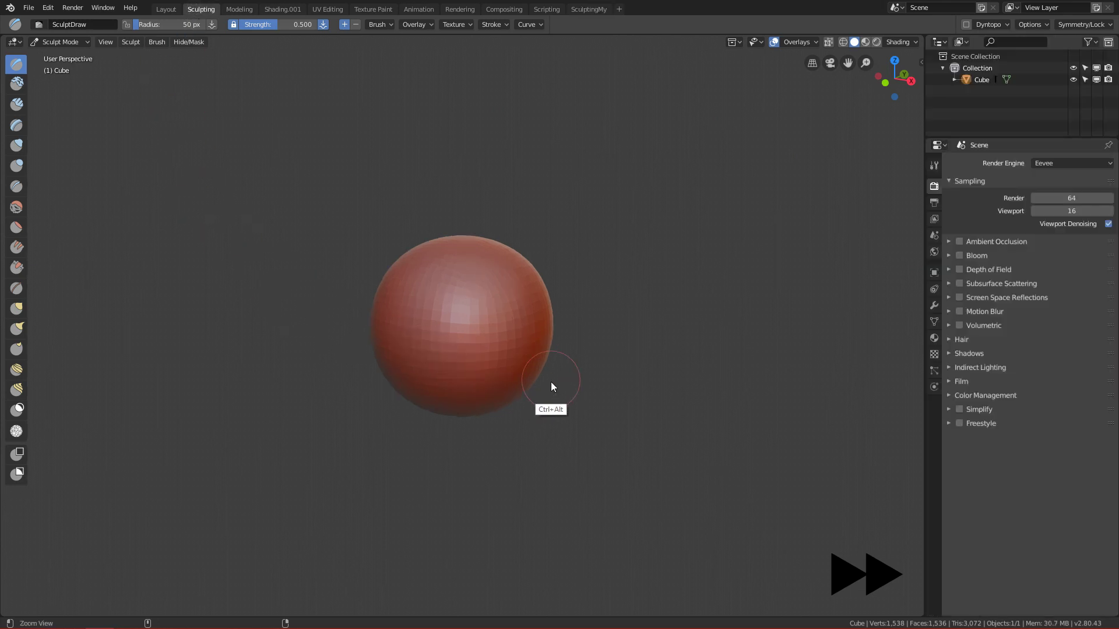
scroll(552, 382, "up", 3)
key("KP_1")
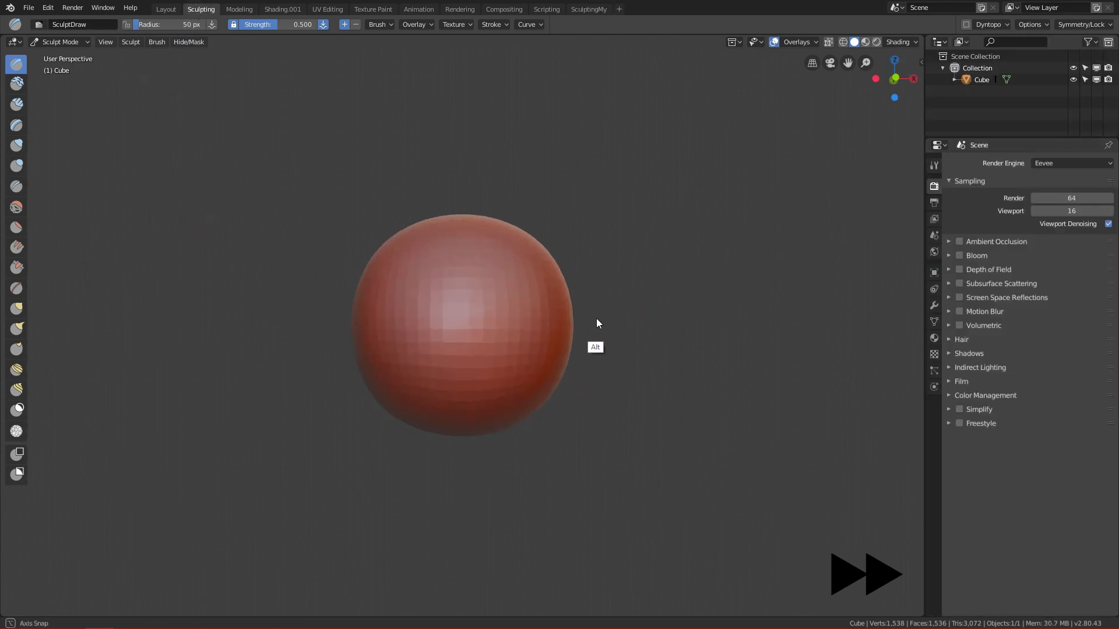
Show the active brush's settings in the properties and set the Draw brush radius to 114 px.
key("f")
left_click(580, 296)
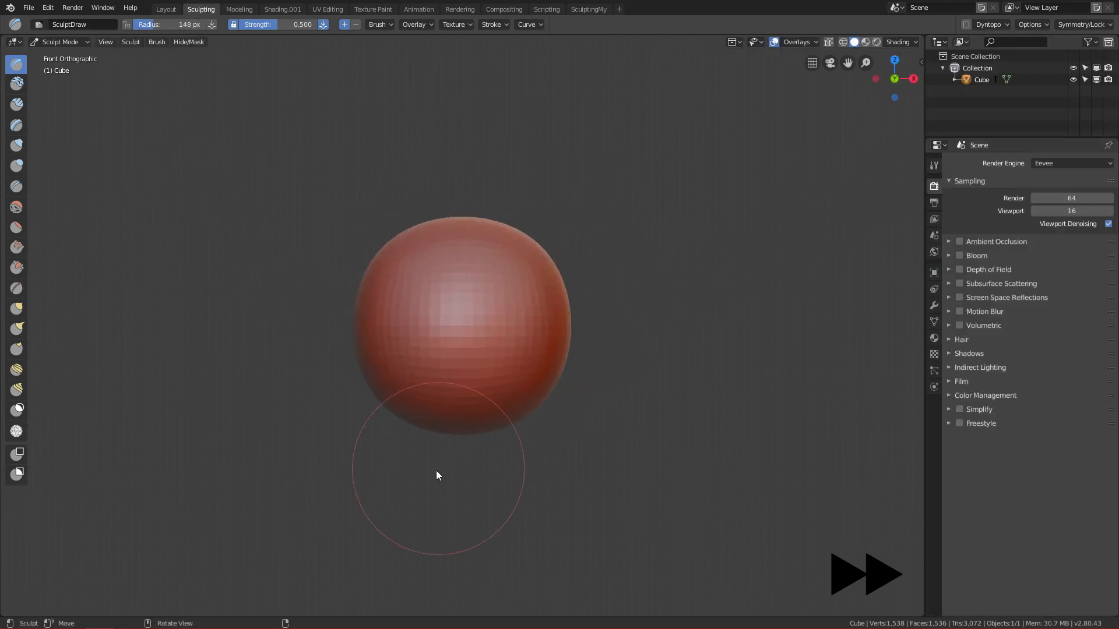
left_click(934, 166)
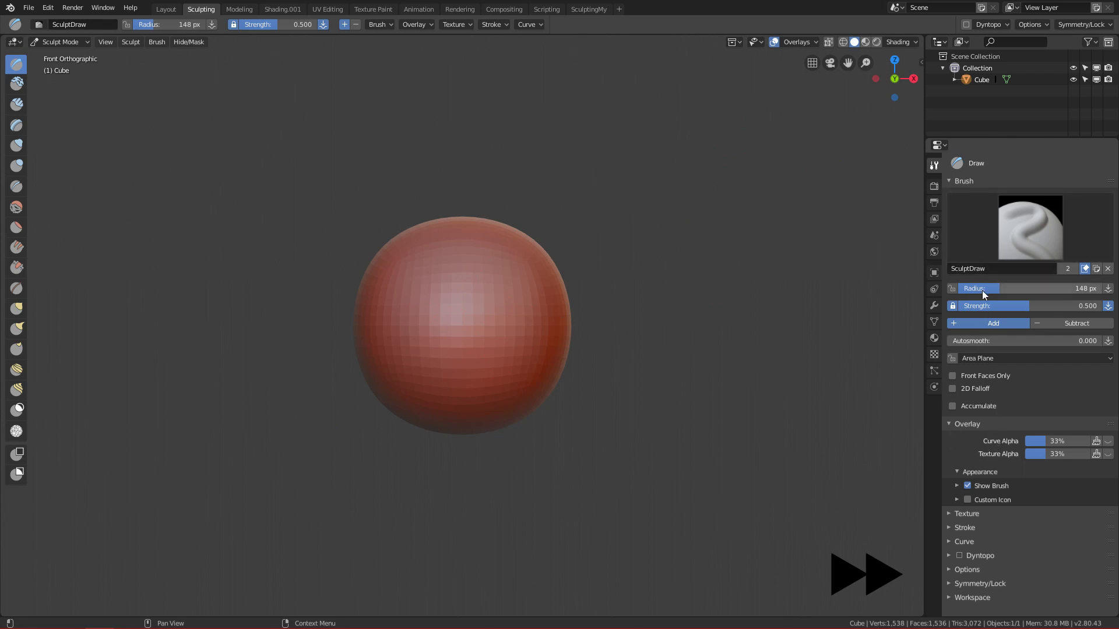
key("f")
left_click(687, 249)
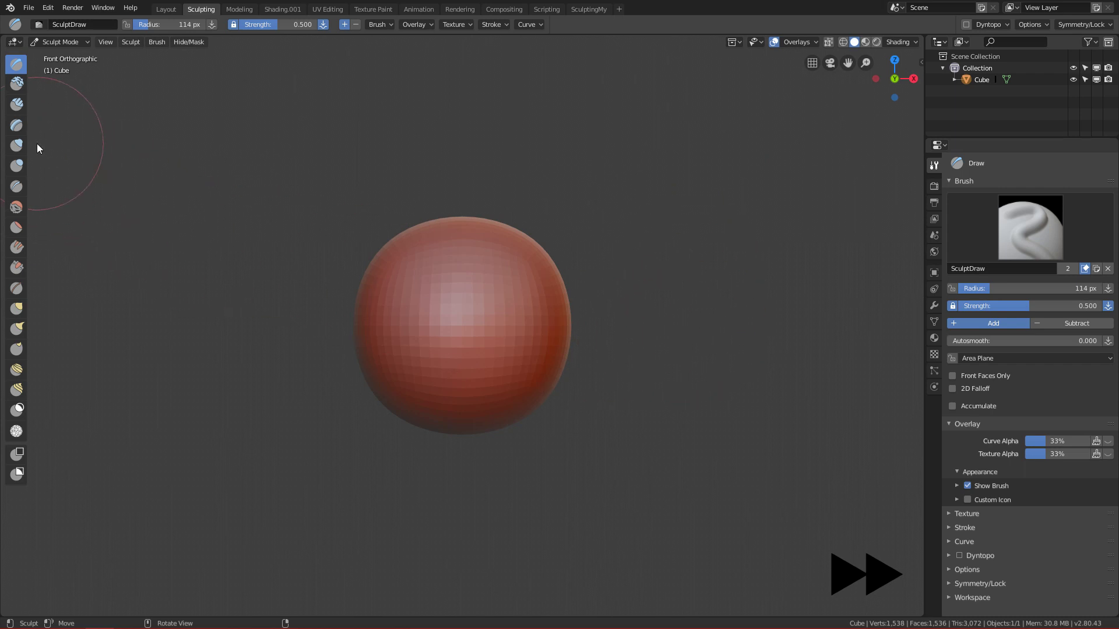
Widen the sculpt toolbar so it shows the brush names, and choose the Draw brush.
left_click_drag(40, 144, 107, 155)
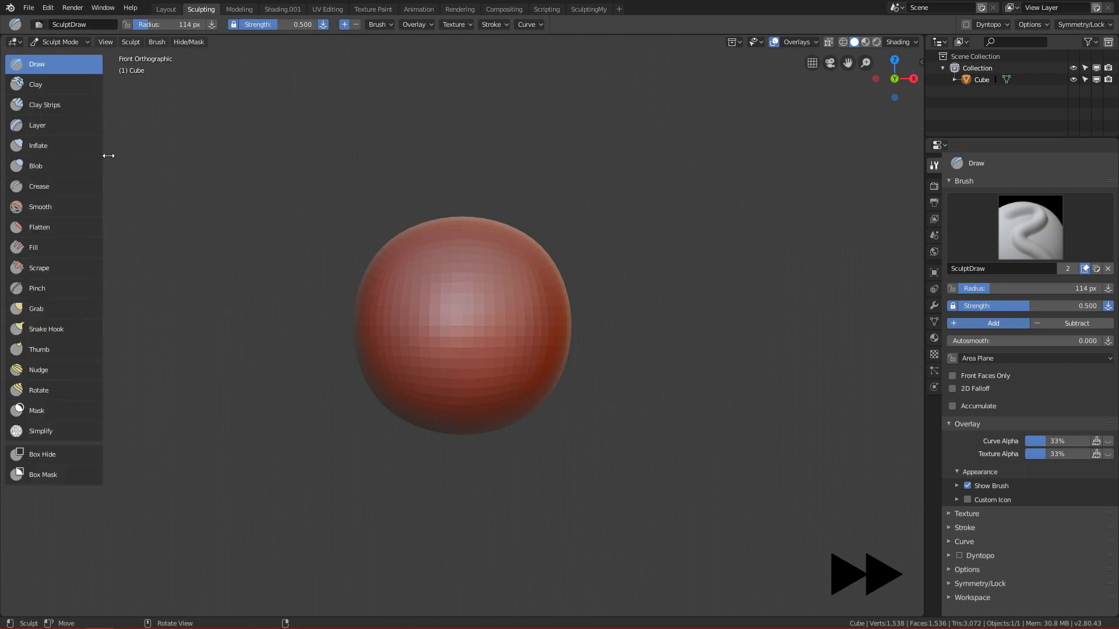
left_click(60, 302)
left_click(65, 63)
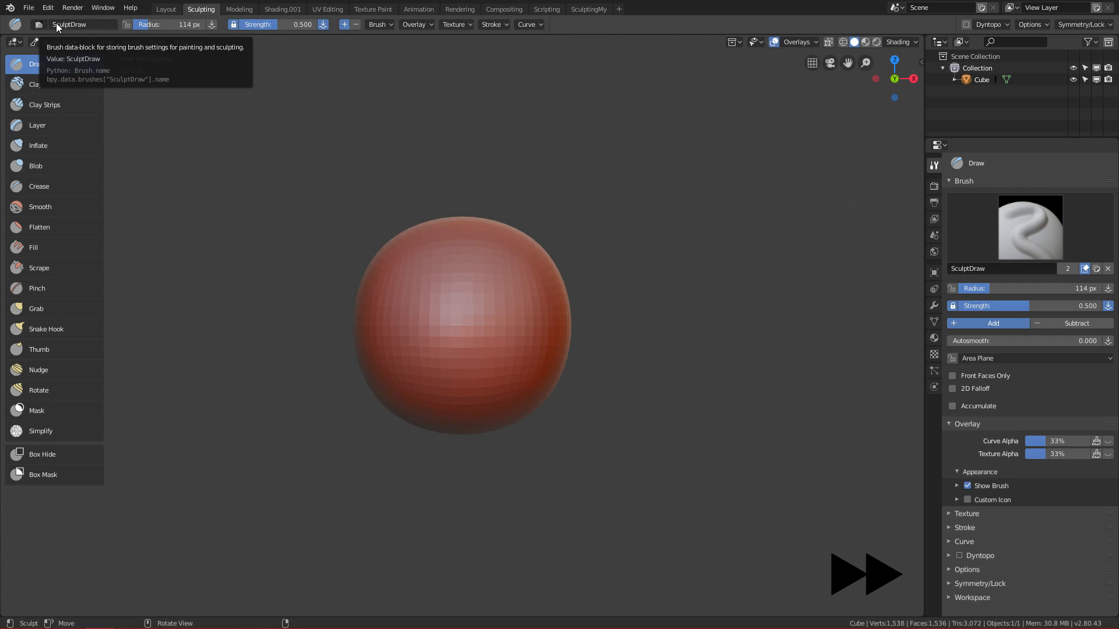
Compare the Draw, Clay and Clay Strips brushes by switching among them, and finish with Draw active.
left_click(60, 83)
left_click(63, 67)
left_click(64, 78)
left_click(65, 67)
left_click(65, 78)
left_click(64, 70)
left_click(62, 88)
left_click(68, 63)
left_click(62, 105)
left_click(67, 66)
left_click(62, 79)
left_click(62, 73)
left_click(58, 100)
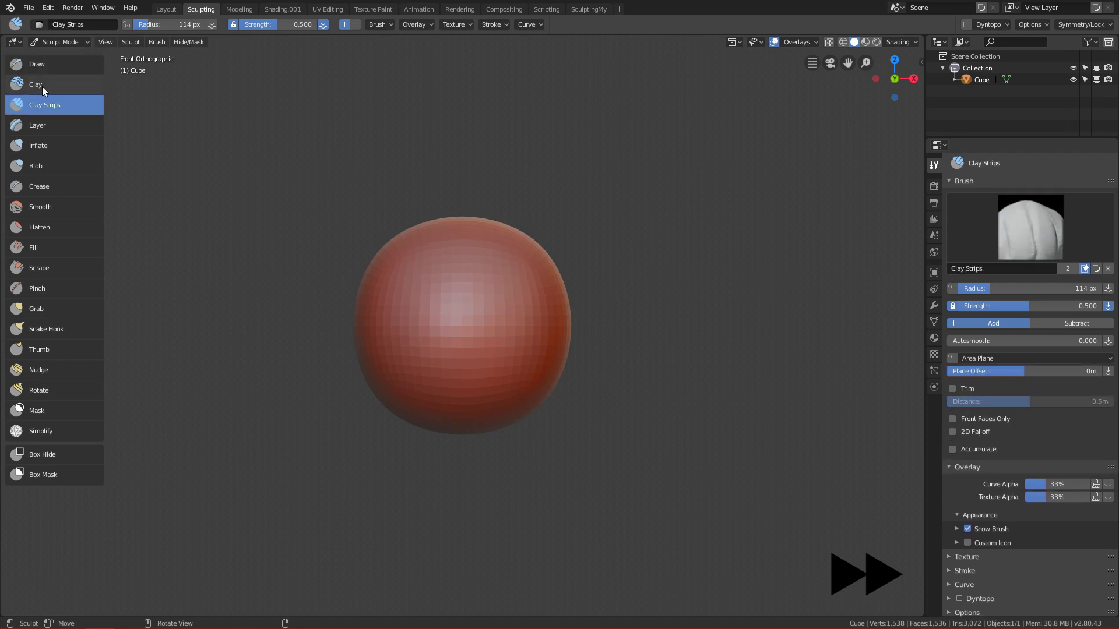
left_click(47, 75)
left_click(48, 69)
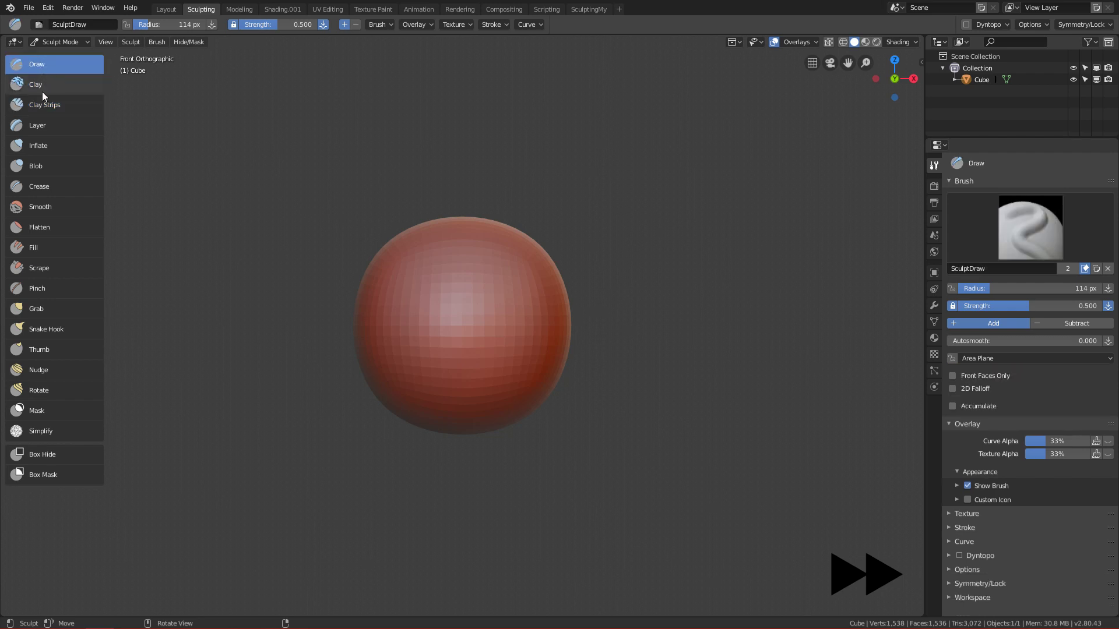
Set the Draw brush radius to 88 px and collapse the brush's Overlay settings.
key("f")
left_click(446, 240)
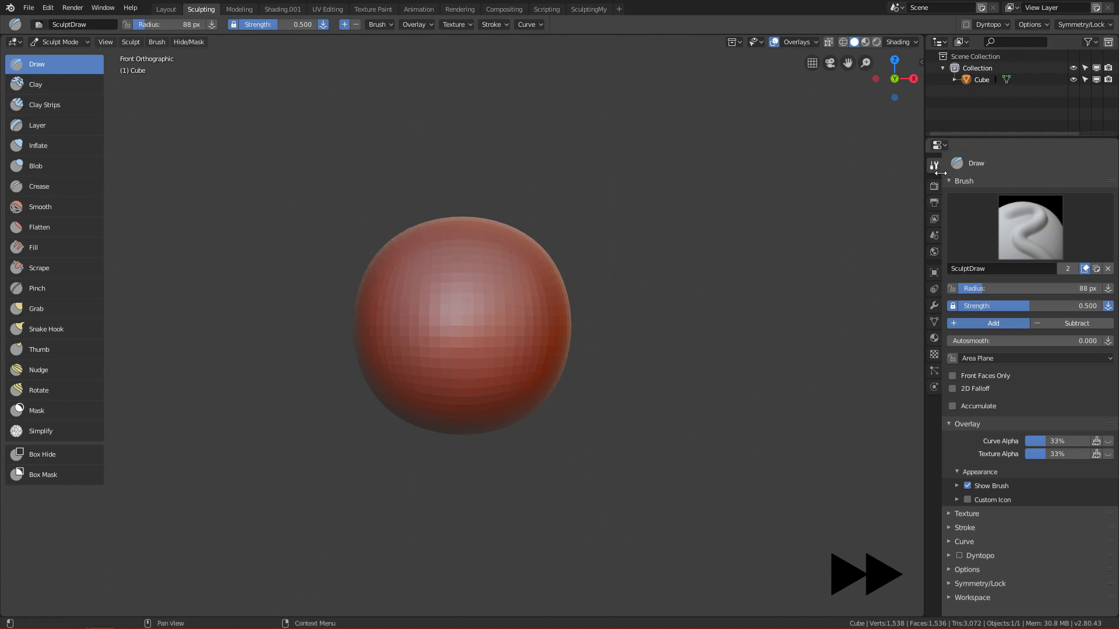
scroll(618, 424, "up", 1)
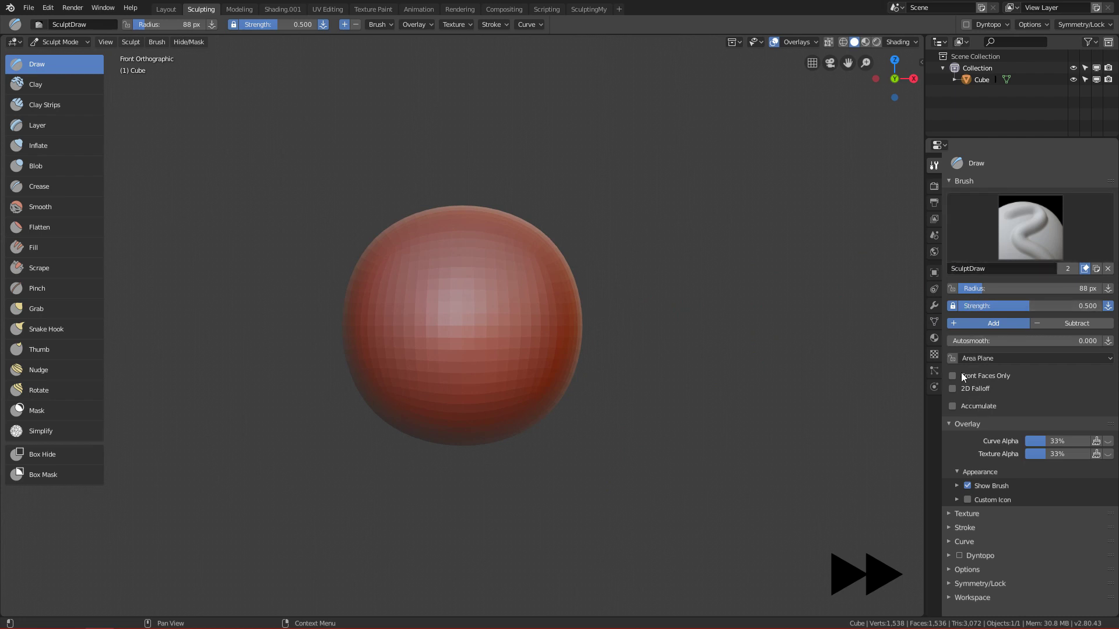
left_click(950, 423)
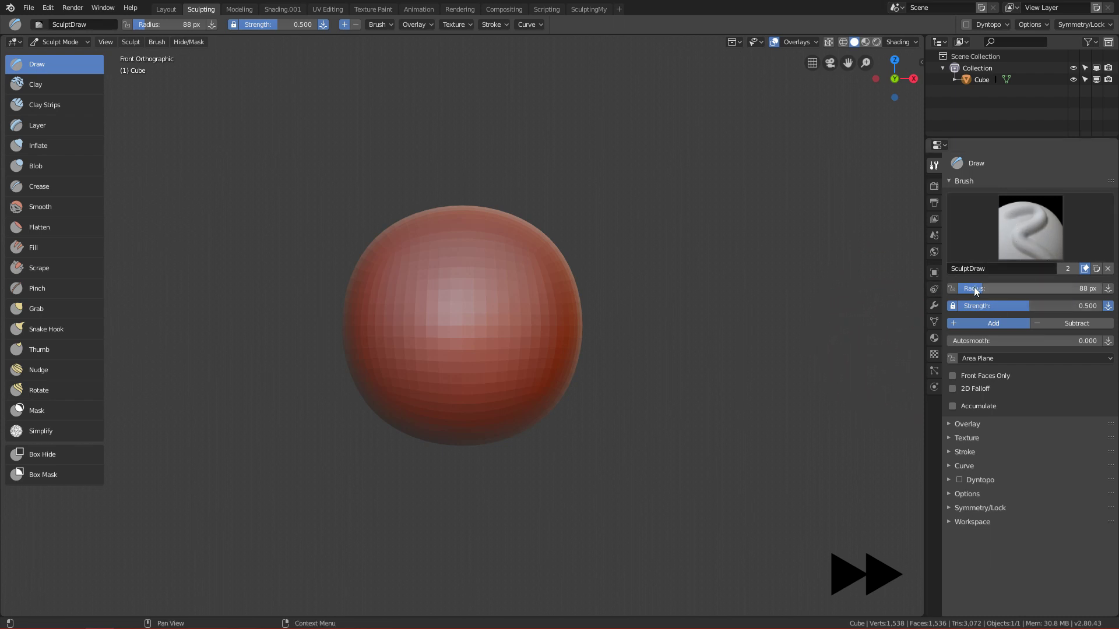
Set the Draw brush radius to 54 px, test vertical strokes on the front of the rounded cube, and undo them.
key("f")
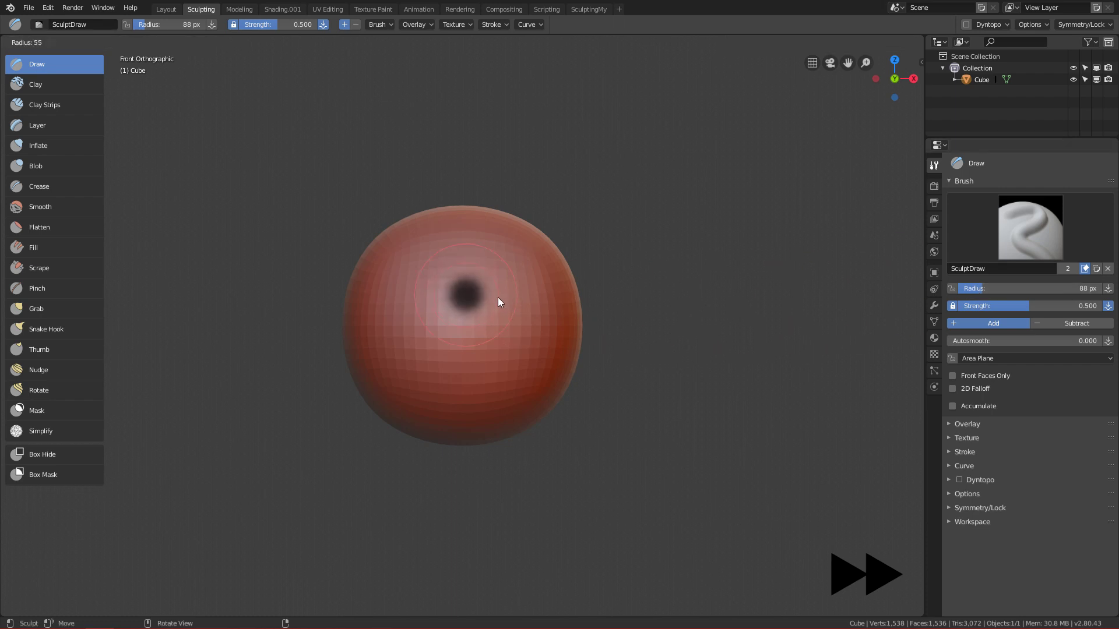
left_click(495, 296)
left_click_drag(528, 273, 530, 352)
key("ctrl+z")
mouse_move(509, 280)
left_mouse_down()
mouse_move(503, 408)
mouse_move(519, 408)
left_mouse_up()
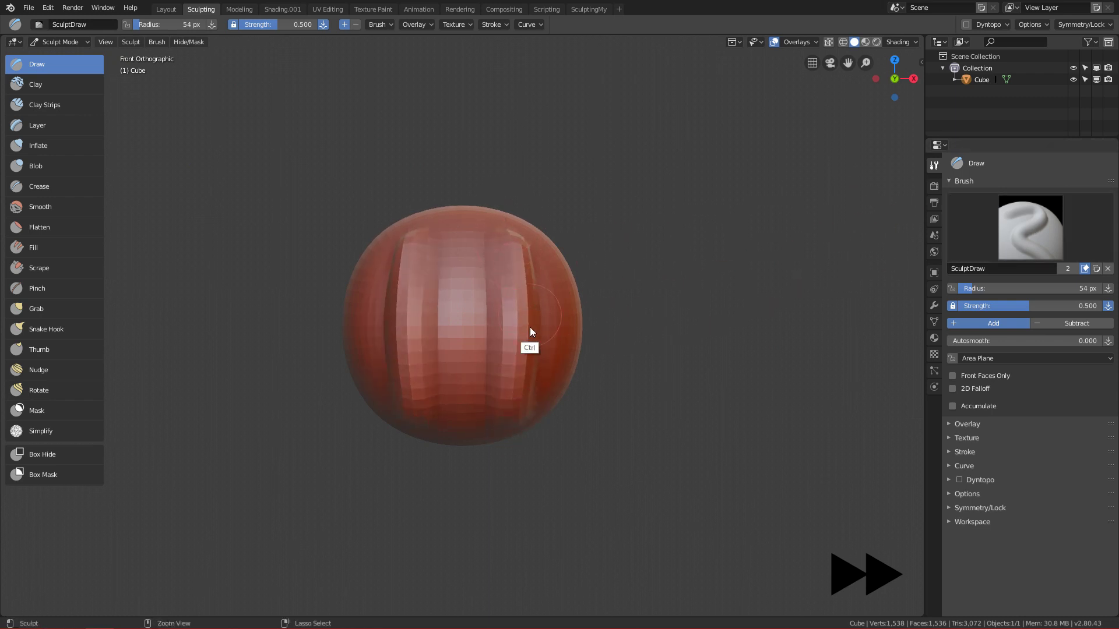
key("ctrl+z")
left_click_drag(539, 277, 487, 388)
key("ctrl+z")
key("ctrl+z")
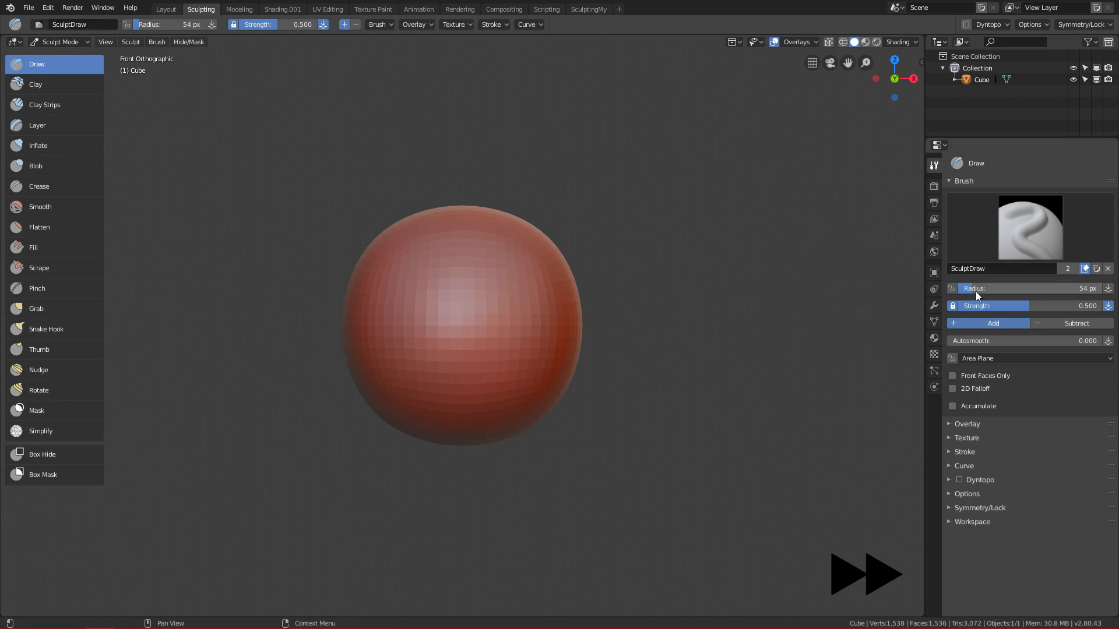
Try larger Draw brush radii of 306 px and 186 px.
scroll(529, 346, "up", 2)
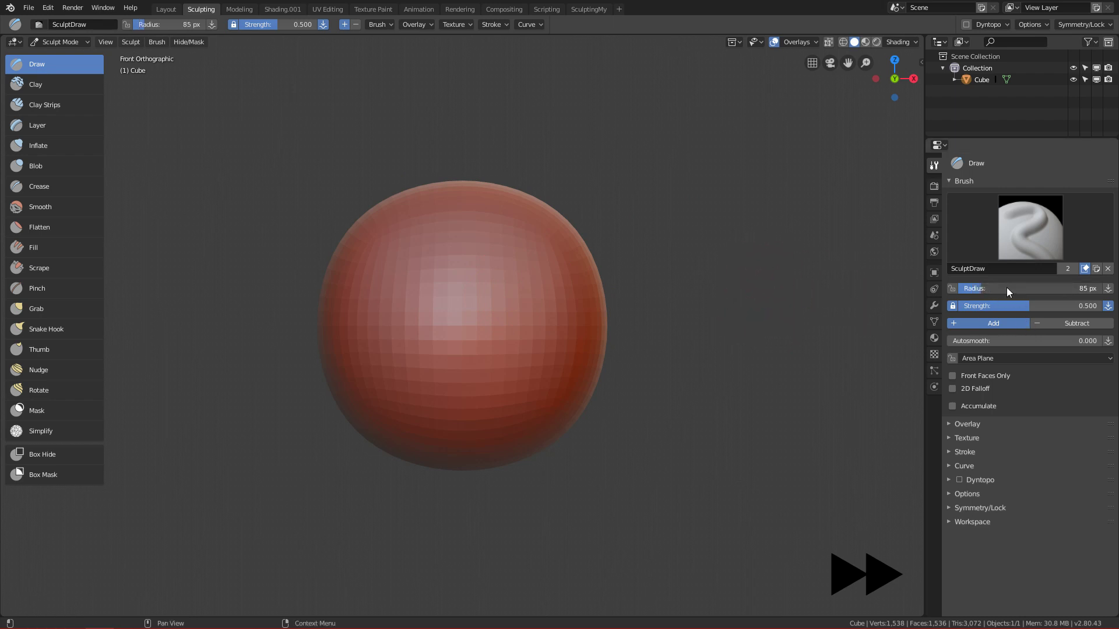
left_click_drag(995, 286, 1044, 288)
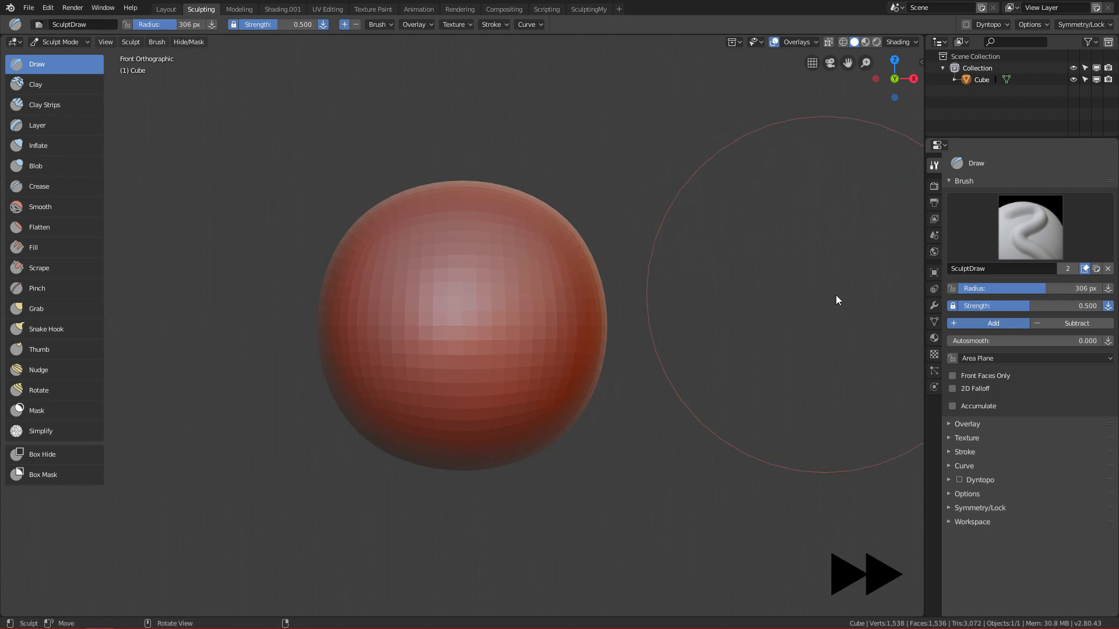
mouse_move(1074, 289)
left_mouse_down()
mouse_move(1000, 290)
mouse_move(1010, 295)
left_mouse_up()
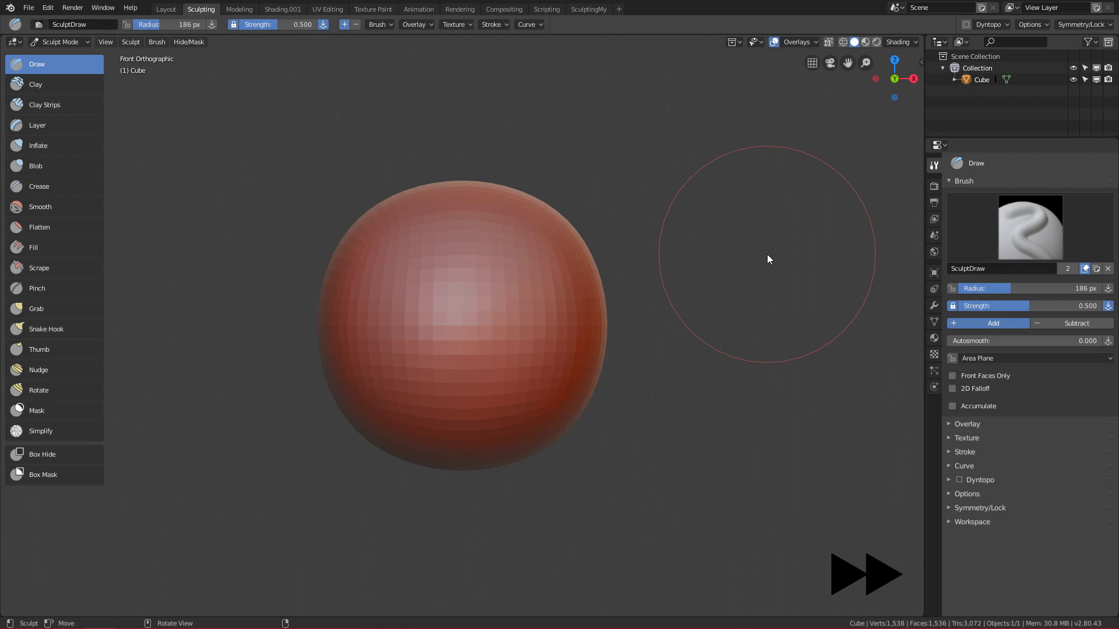
Resize the Draw brush interactively through several sizes, ending with a radius of 54 px.
key("f")
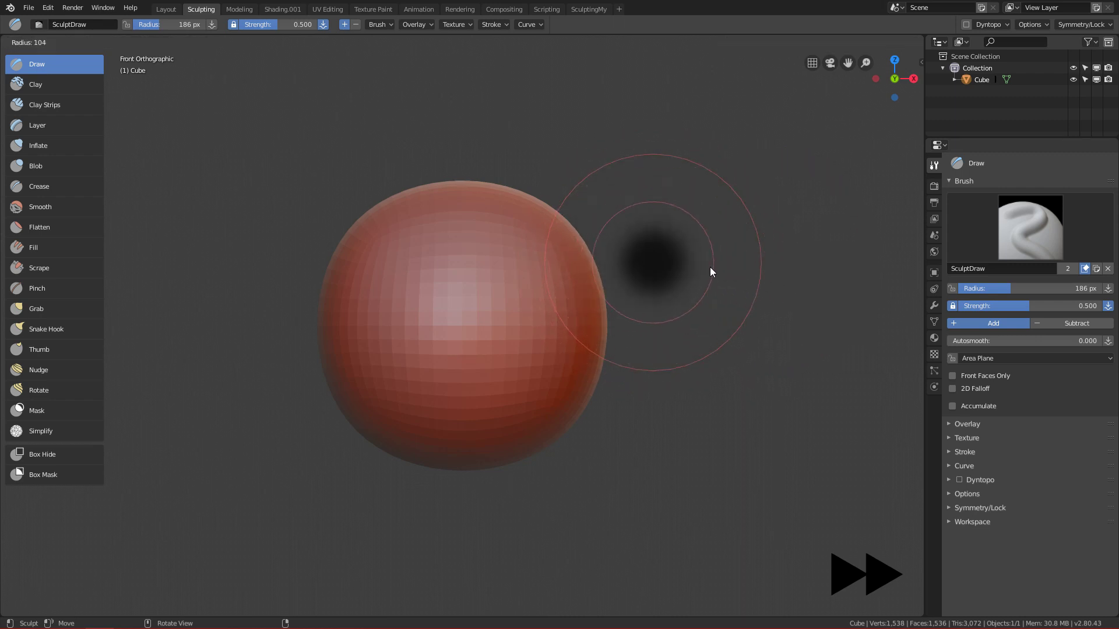
left_click(683, 280)
key("f")
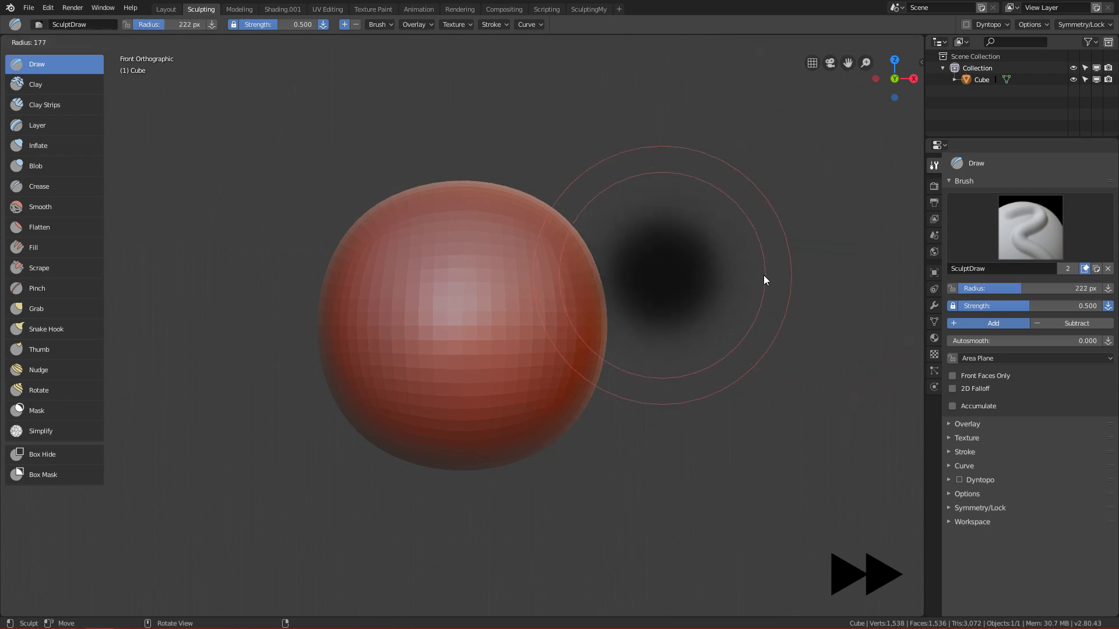
left_click(712, 273)
key("f")
left_click(781, 277)
key("f")
left_click(671, 285)
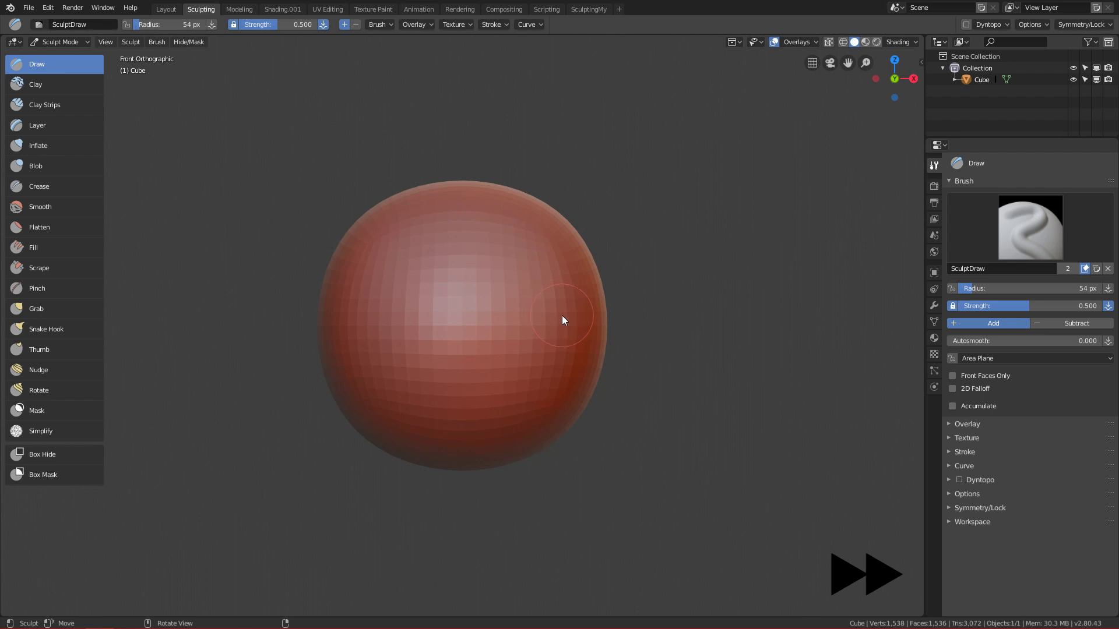
Set the Draw brush radius to 99 px and strength to 0.118, test a stroke down the cube's front, and undo it.
key("f")
left_click(555, 243)
left_click_drag(1012, 306, 959, 313)
mouse_move(530, 316)
left_mouse_down()
mouse_move(526, 380)
mouse_move(569, 268)
mouse_move(526, 347)
mouse_move(515, 421)
mouse_move(513, 386)
mouse_move(474, 484)
left_mouse_up()
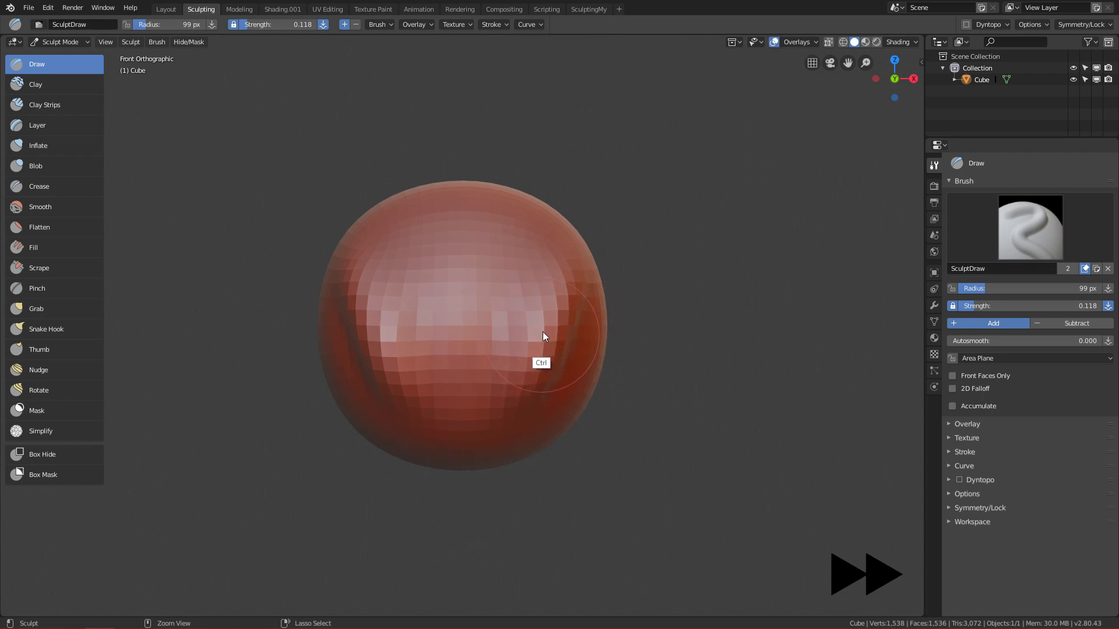
key("ctrl+z")
Raise the Draw brush strength to 1.000, test strokes over the front of the rounded cube, and undo them.
left_click_drag(995, 300, 1104, 305)
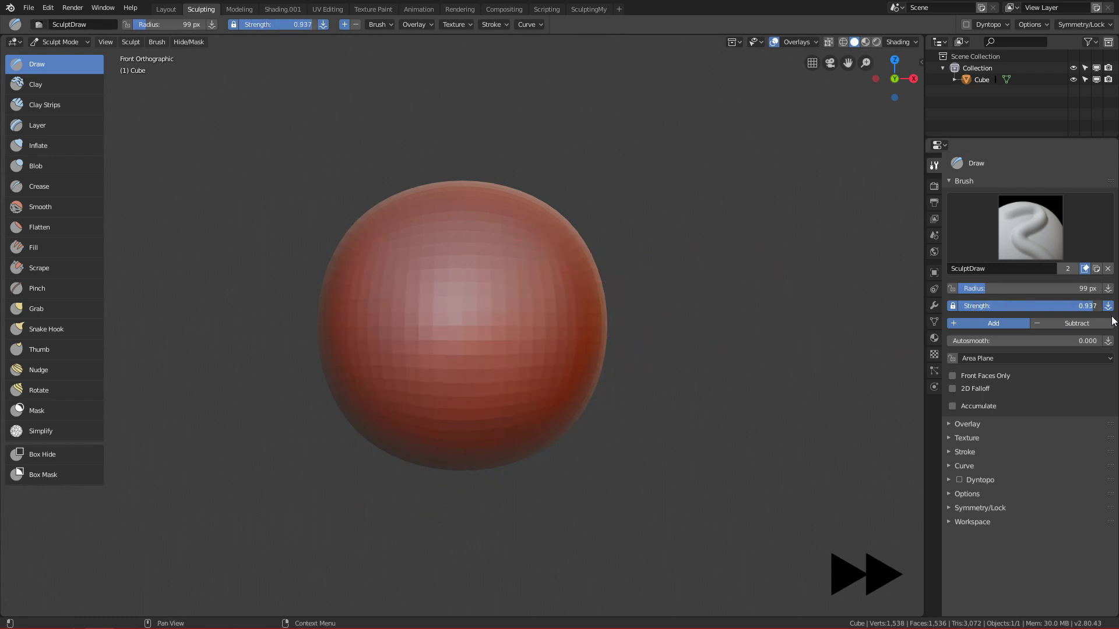
mouse_move(597, 403)
left_mouse_down()
mouse_move(566, 291)
mouse_move(529, 402)
mouse_move(561, 242)
mouse_move(579, 250)
mouse_move(569, 349)
mouse_move(546, 422)
left_mouse_up()
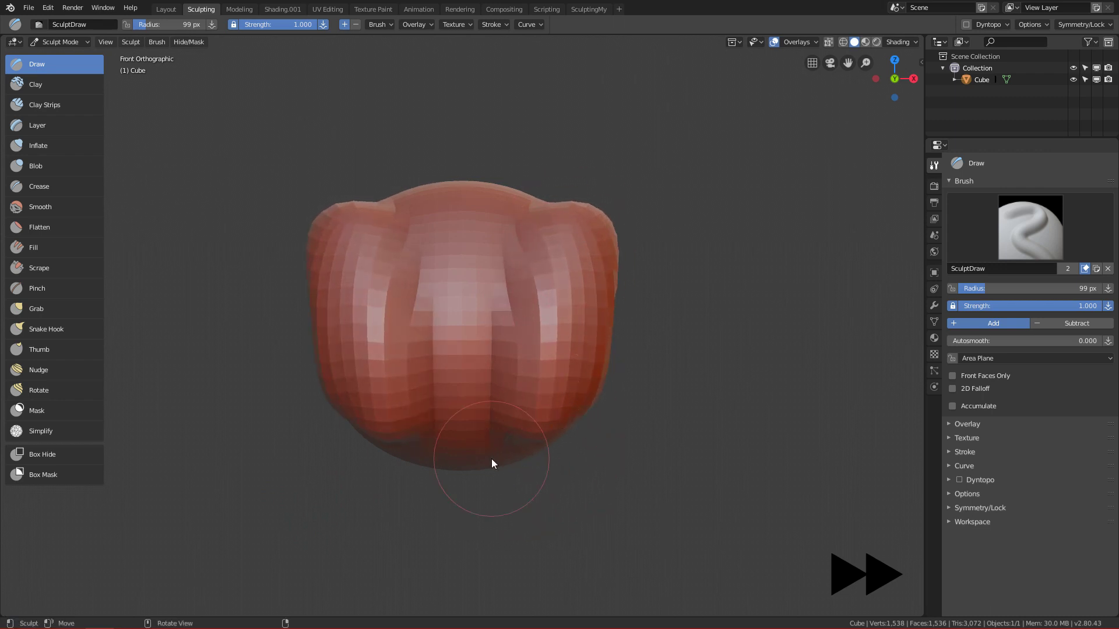
key("ctrl+z")
mouse_move(551, 250)
left_mouse_down()
mouse_move(527, 372)
mouse_move(550, 257)
mouse_move(536, 334)
mouse_move(453, 376)
left_mouse_up()
key("ctrl+z")
Set the Draw brush strength to 0.5, and preview the interactive strength adjustment without applying it.
left_click(1035, 310)
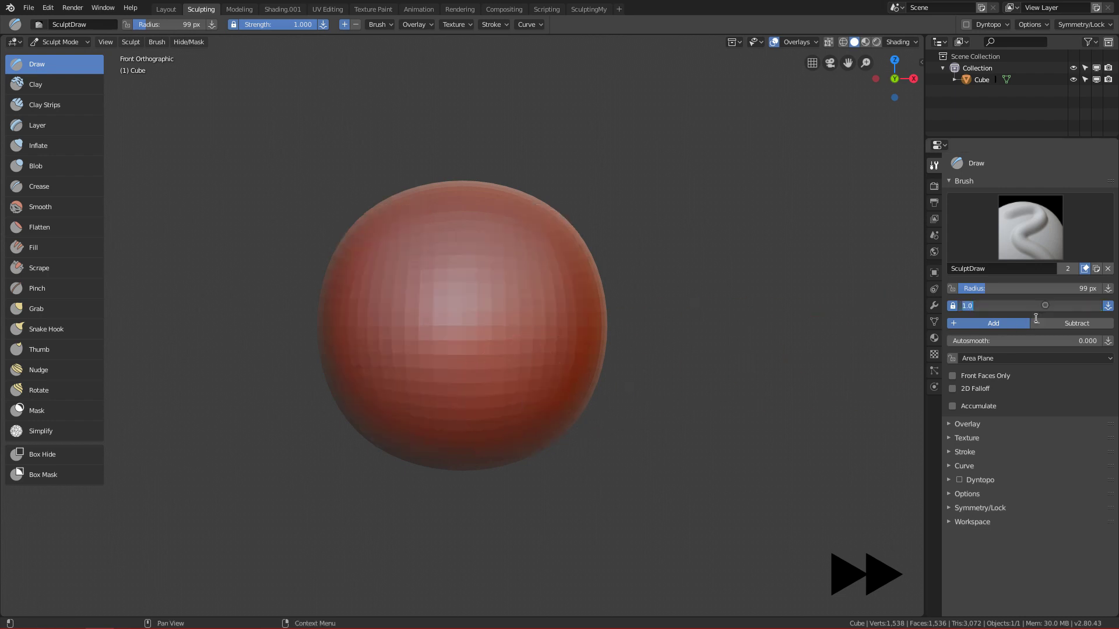
type("0.5")
key("Return")
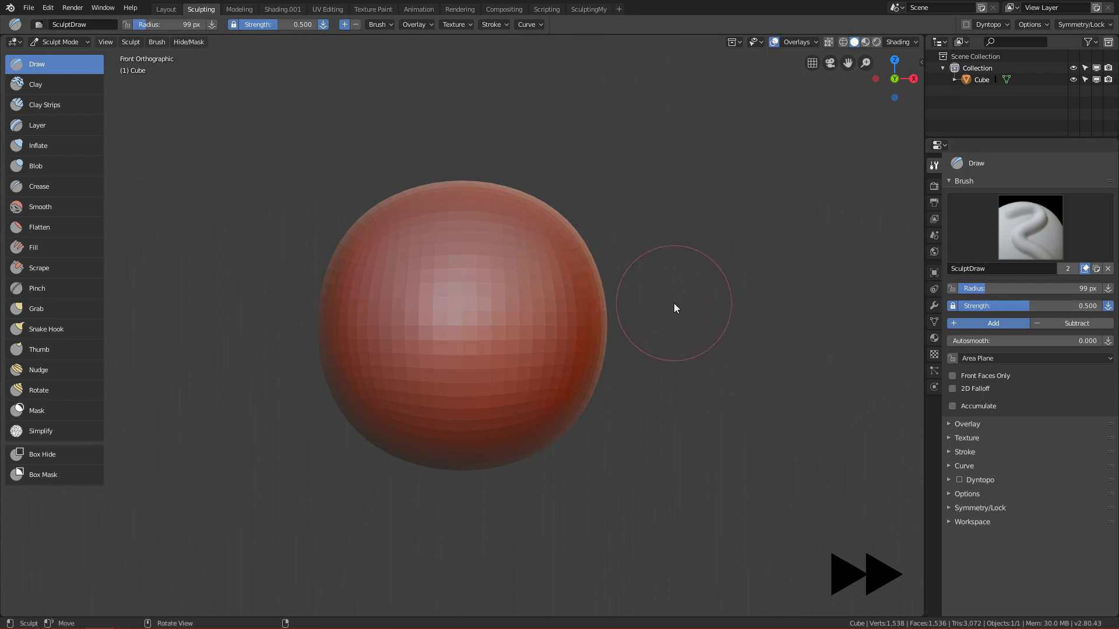
key("shift+f")
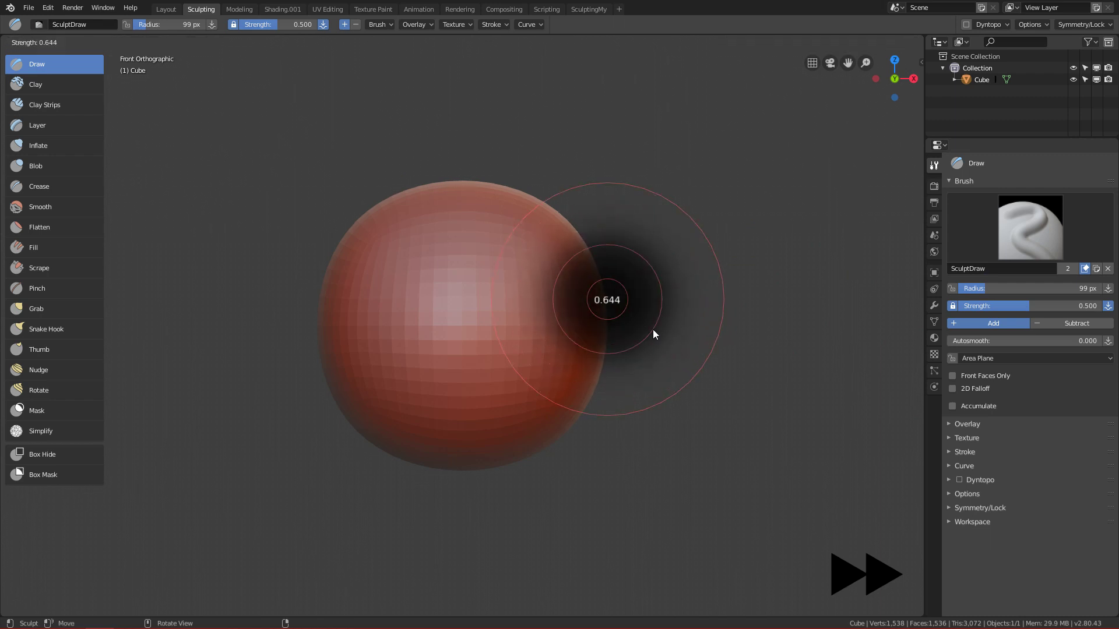
key("Escape")
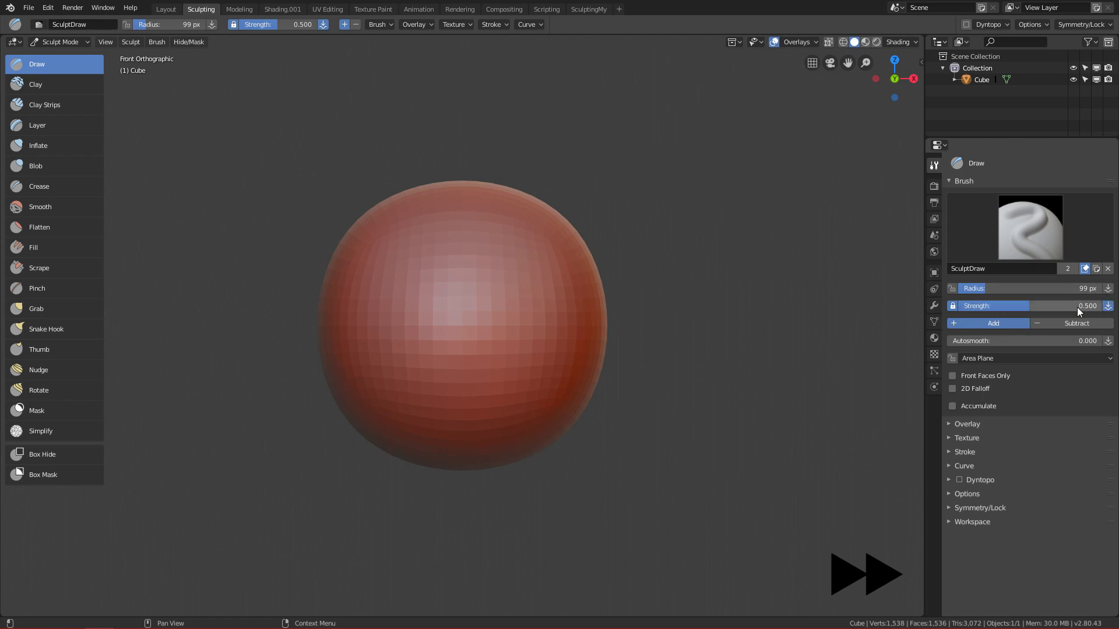
Enable pen pressure for the brush radius, disable it for strength, and set the radius to 66 px.
left_click(1108, 292)
left_click(1109, 292)
left_click(1109, 291)
left_click(1109, 307)
left_click(1108, 291)
left_click(1109, 289)
left_click(1108, 306)
left_click(1108, 290)
left_click(1109, 306)
left_click(1109, 290)
left_click(1108, 306)
key("f")
left_click(625, 361)
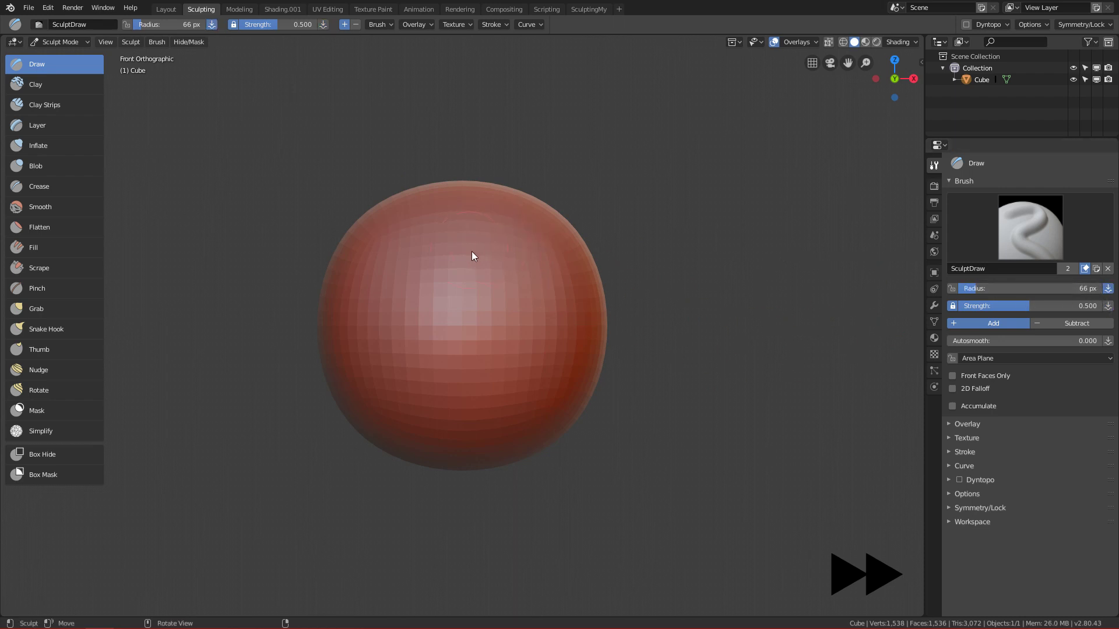
Test pressure-sized vertical and brow-shaped strokes on the front of the cube, and undo them all.
left_click_drag(521, 248, 516, 266)
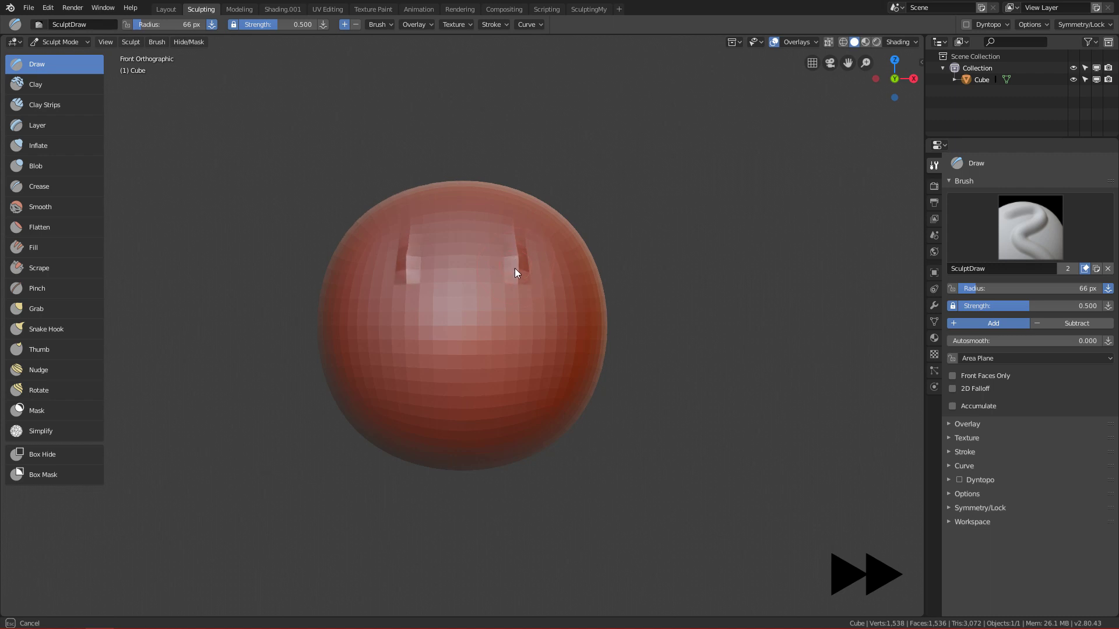
mouse_move(516, 267)
left_mouse_down()
mouse_move(501, 420)
mouse_move(528, 285)
left_mouse_up()
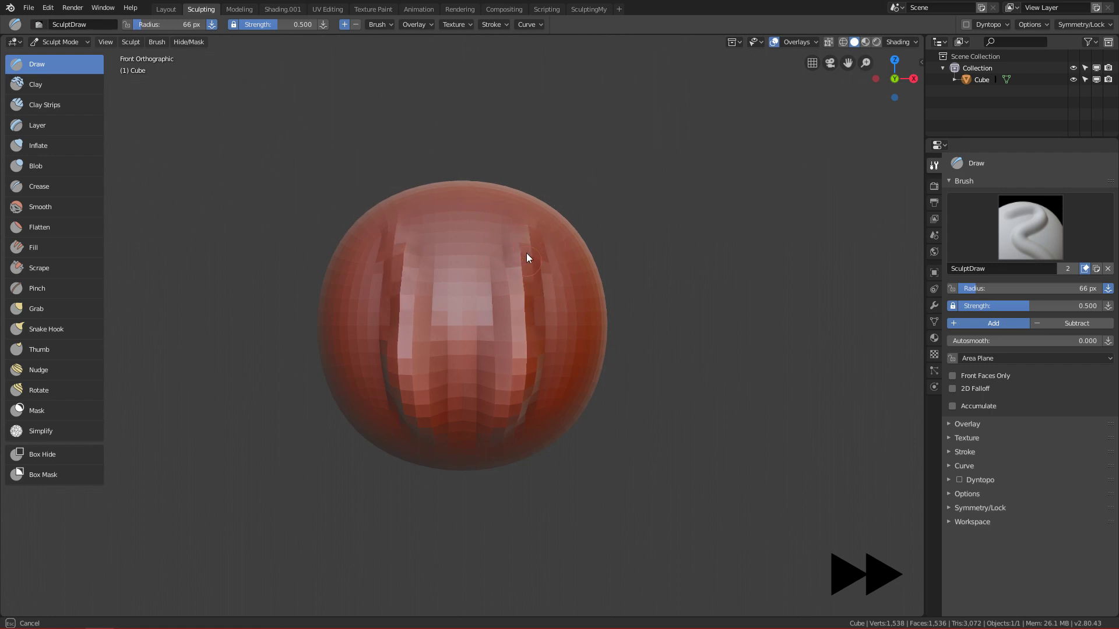
mouse_move(523, 239)
left_mouse_down()
mouse_move(499, 297)
mouse_move(510, 266)
mouse_move(534, 270)
mouse_move(516, 391)
mouse_move(522, 344)
left_mouse_up()
key("ctrl+z")
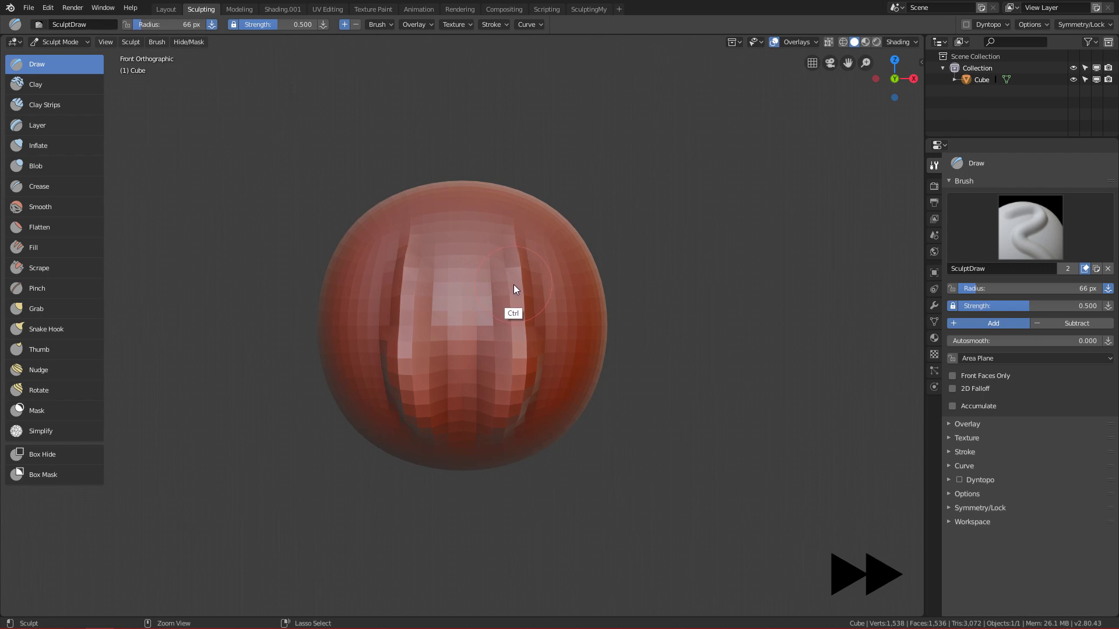
key("ctrl+z")
mouse_move(513, 285)
left_mouse_down()
mouse_move(515, 267)
mouse_move(488, 275)
mouse_move(513, 267)
left_mouse_up()
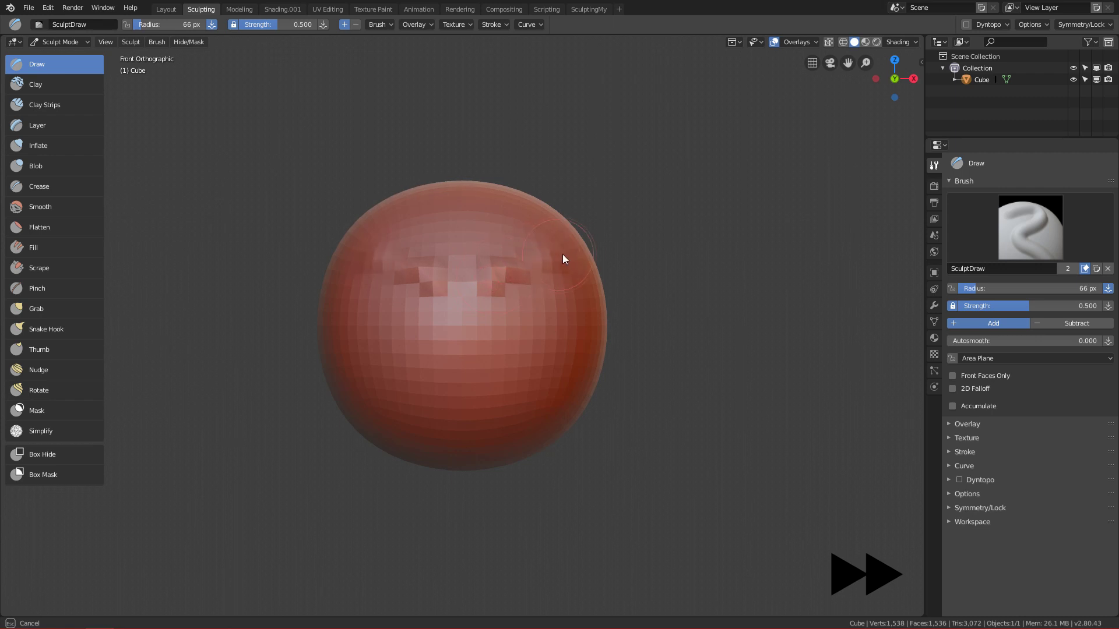
mouse_move(563, 258)
left_mouse_down()
mouse_move(533, 260)
mouse_move(582, 282)
mouse_move(584, 299)
left_mouse_up()
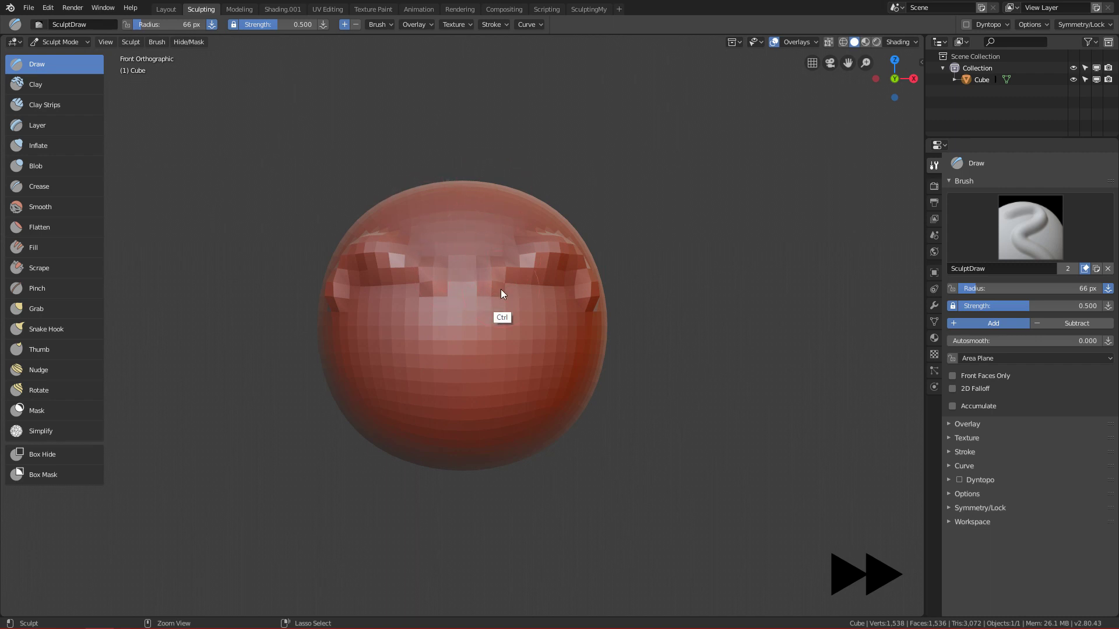
key("ctrl+z")
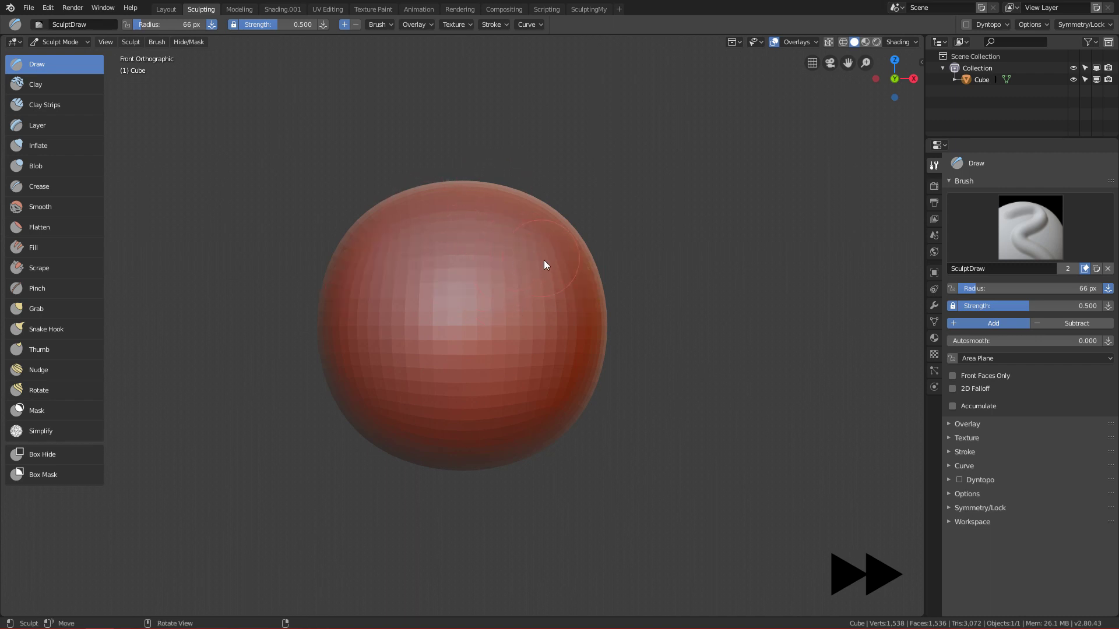
Disable pen pressure for the radius, enable it for strength, and set the brush radius to 102 px.
key("f")
left_click(491, 287)
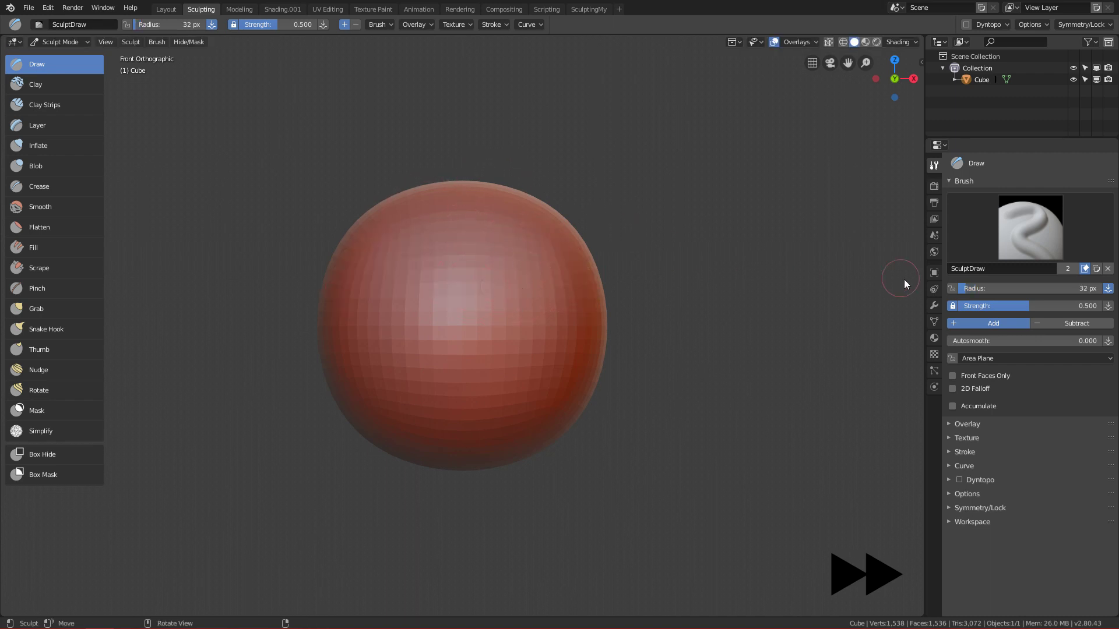
left_click(1108, 288)
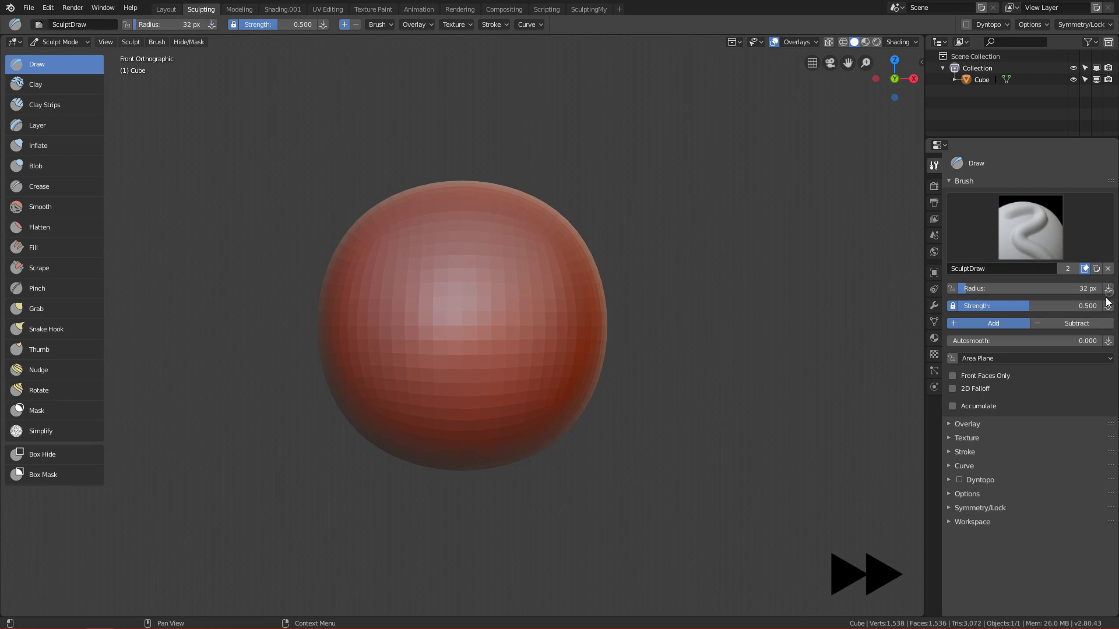
left_click(1107, 307)
key("f")
left_click(560, 338)
Test downward strokes with pressure-controlled strength on the cube's front, and undo them.
mouse_move(505, 220)
left_mouse_down()
mouse_move(494, 257)
mouse_move(519, 362)
left_mouse_up()
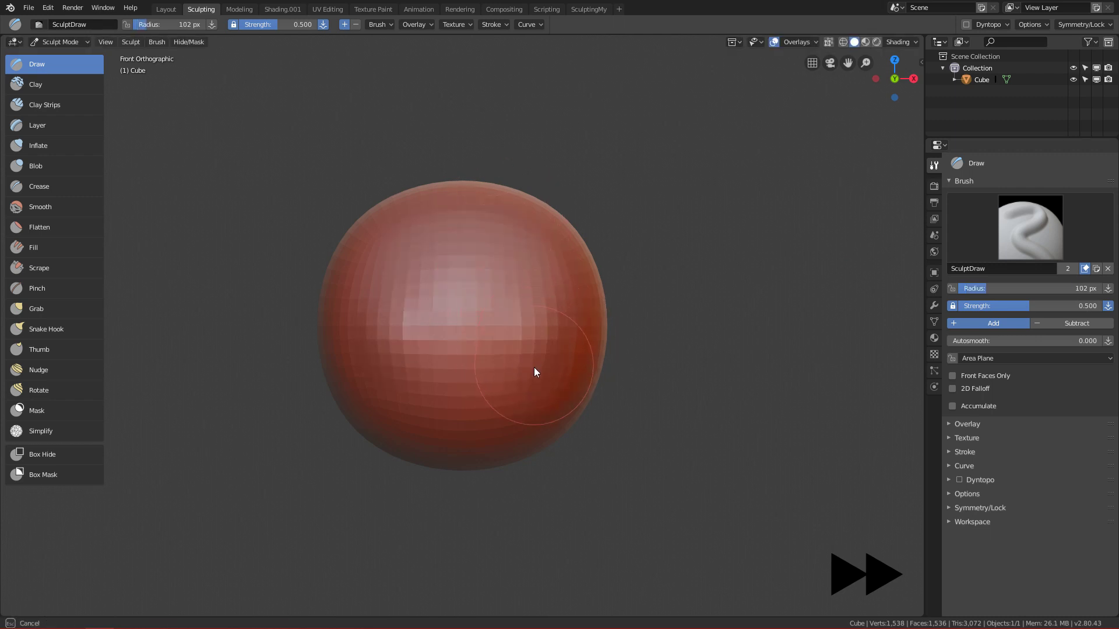
mouse_move(533, 374)
left_mouse_down()
mouse_move(538, 315)
mouse_move(544, 346)
mouse_move(572, 369)
mouse_move(568, 384)
mouse_move(531, 389)
left_mouse_up()
key("ctrl+z")
key("ctrl+z")
key("ctrl+z")
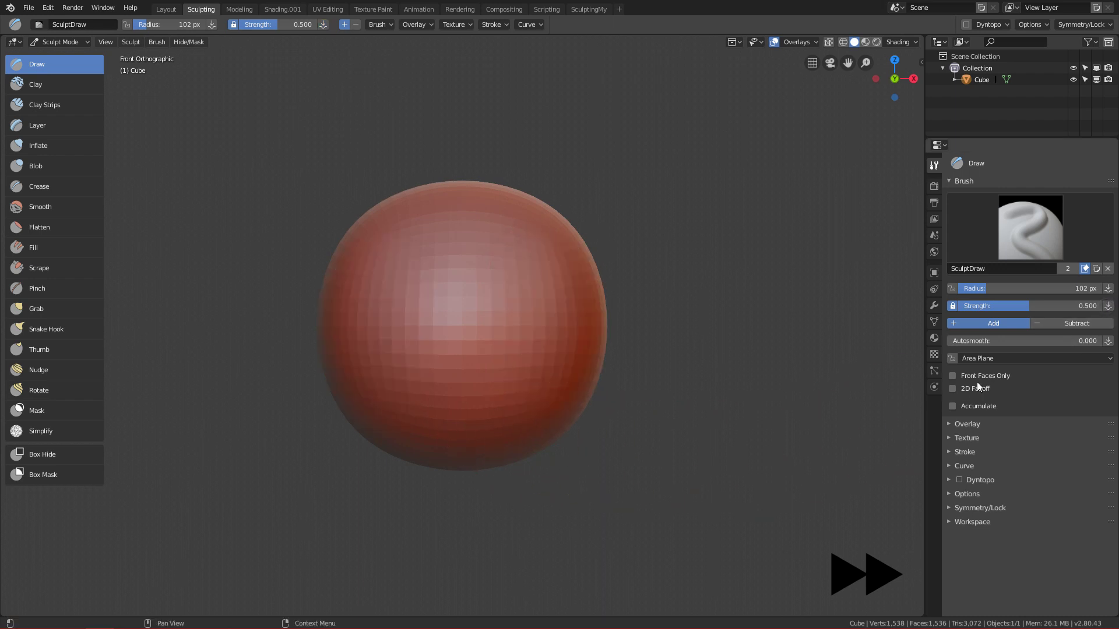
Toggle the pen pressure options for strength and radius, and set the Draw brush radius to 57 px.
left_click(1108, 306)
left_click(1108, 288)
left_click(1108, 306)
left_click(1108, 288)
key("f")
left_click(631, 295)
Enlarge the Draw brush radius to 150 px in a close-up view of the cube, and reduce it to 83 px.
mouse_move(544, 277)
middle_mouse_down("ctrl")
mouse_move(524, 370)
mouse_move(481, 412)
middle_mouse_up("ctrl")
middle_click_drag(482, 332, 560, 303, "ctrl")
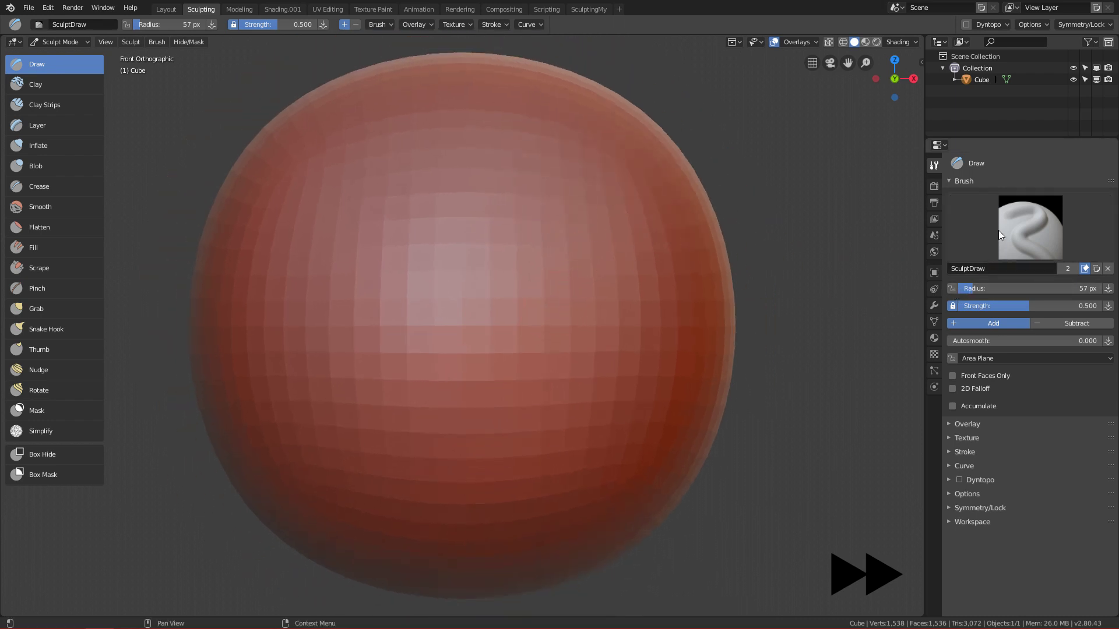
key("f")
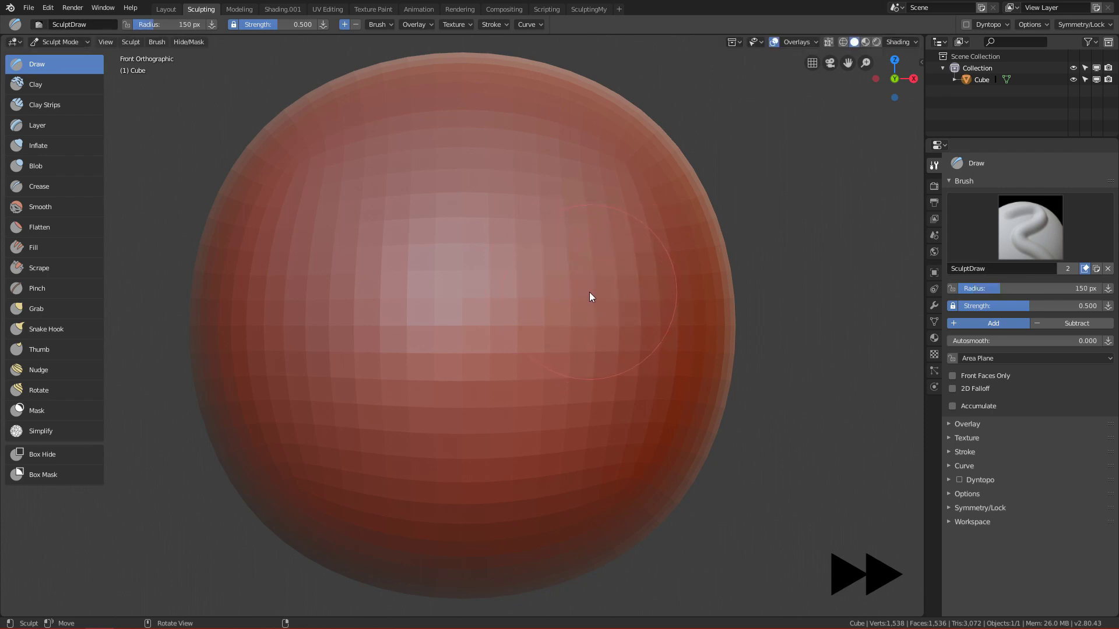
left_click_drag(576, 312, 574, 331, "ctrl+alt")
key("ctrl+z")
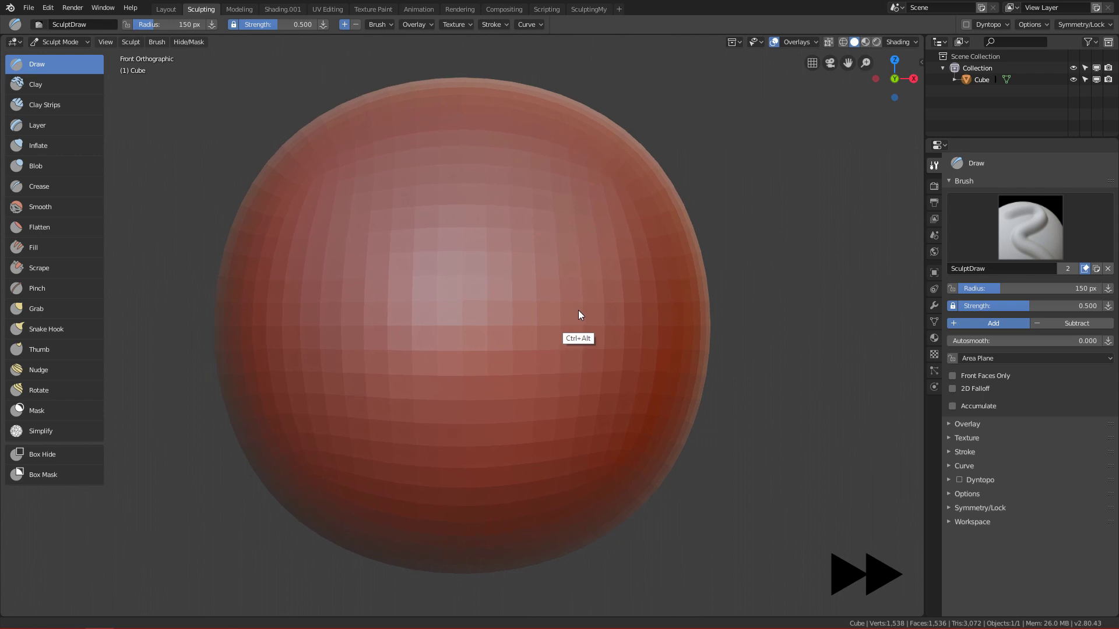
key("f")
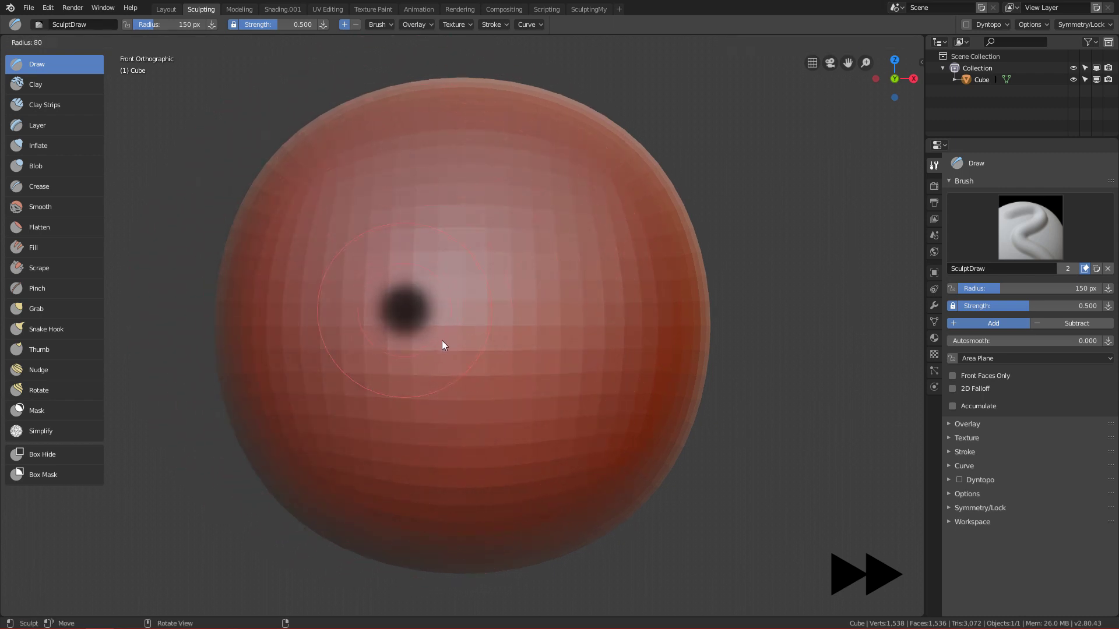
left_click(439, 338)
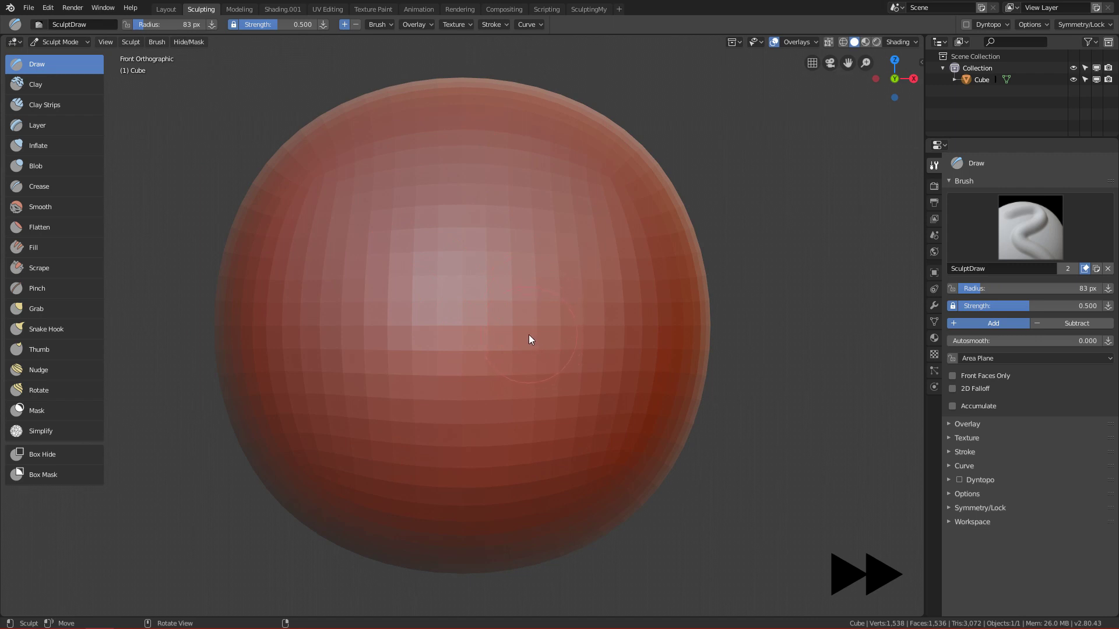
Test strokes with the fixed pixel radius on the cube in close-up and distant views, undoing each one.
mouse_move(542, 338)
left_mouse_down()
mouse_move(546, 300)
mouse_move(549, 354)
mouse_move(554, 301)
mouse_move(554, 344)
left_mouse_up()
key("ctrl+z")
mouse_move(554, 326)
middle_mouse_down("ctrl")
mouse_move(508, 316)
mouse_move(474, 372)
middle_mouse_up("ctrl")
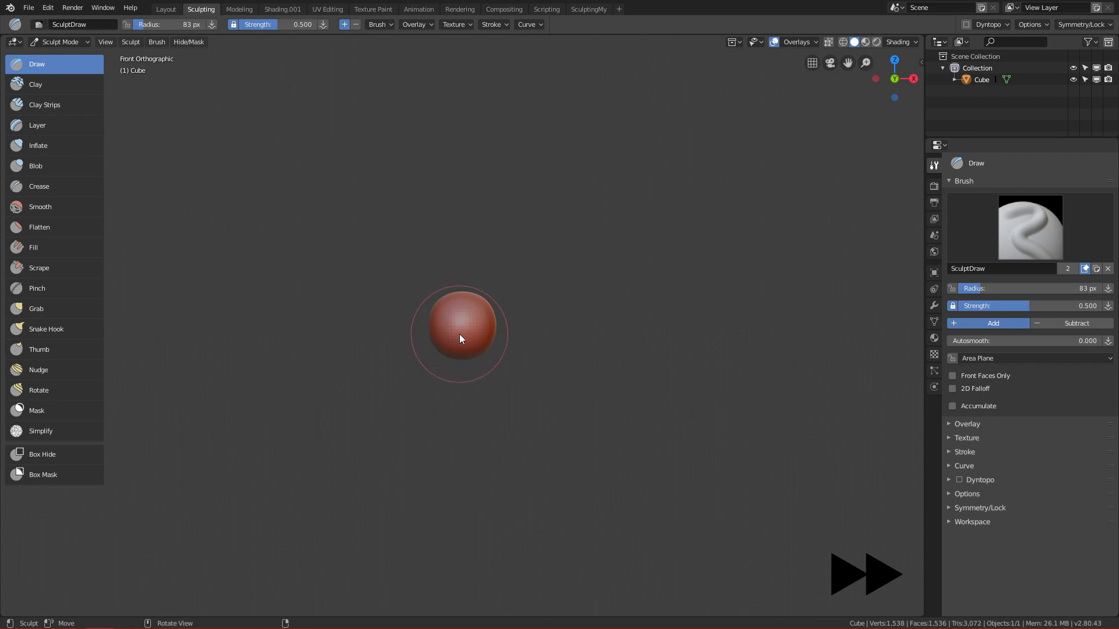
mouse_move(463, 322)
left_mouse_down()
mouse_move(462, 310)
mouse_move(465, 338)
mouse_move(470, 330)
left_mouse_up()
key("ctrl")
middle_click_drag(467, 330, 555, 268, "ctrl")
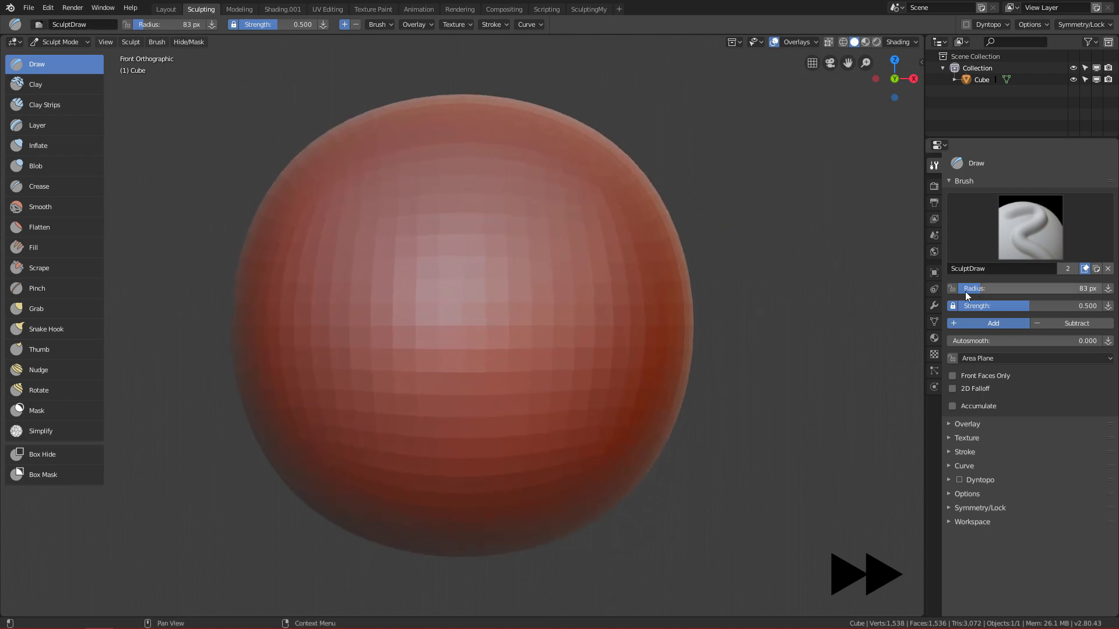
Lock the brush radius to scene units, test strokes on the cube in close-up and distant views, and undo them.
left_click(952, 289)
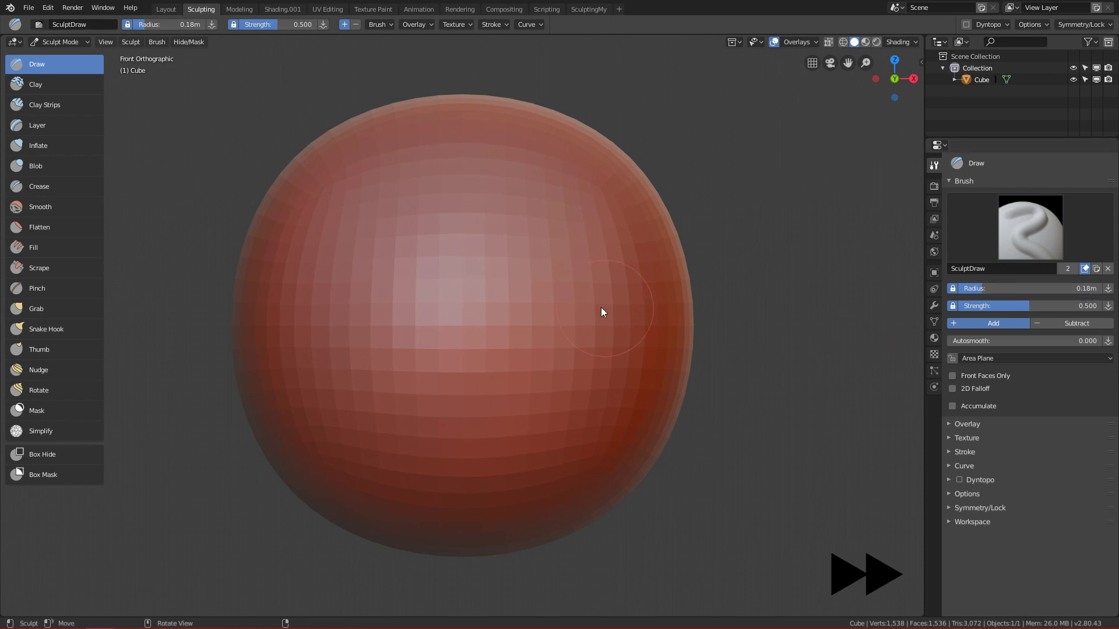
mouse_move(396, 352)
left_mouse_down()
mouse_move(525, 365)
mouse_move(542, 325)
mouse_move(543, 355)
mouse_move(551, 341)
left_mouse_up()
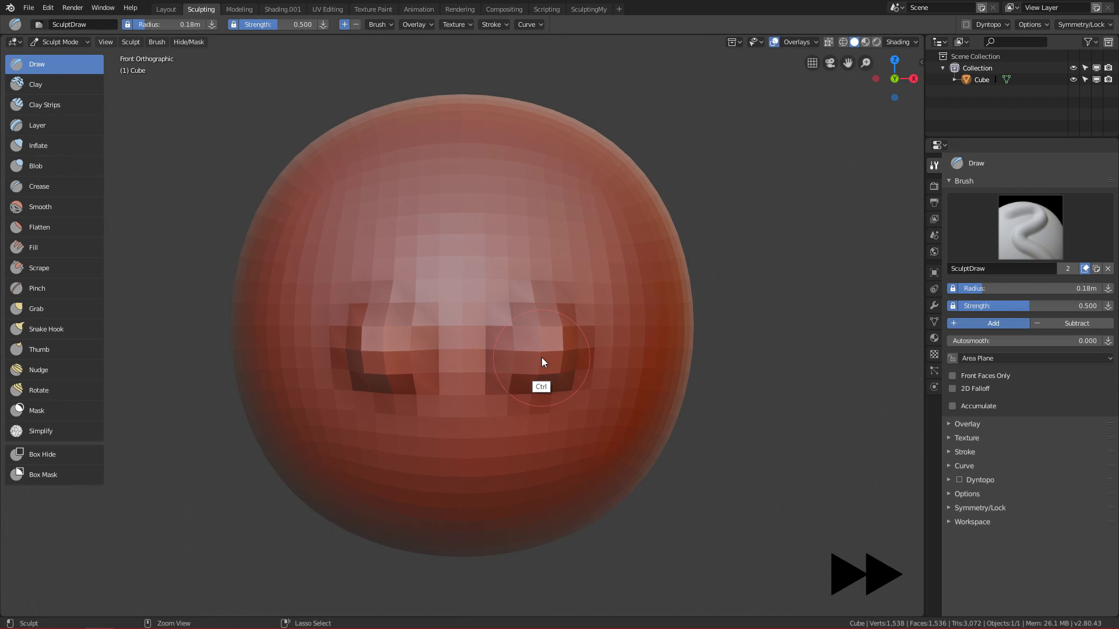
key("ctrl+z")
mouse_move(540, 349)
middle_mouse_down("ctrl")
mouse_move(517, 383)
mouse_move(537, 320)
mouse_move(491, 347)
mouse_move(476, 338)
mouse_move(479, 323)
middle_mouse_up("ctrl")
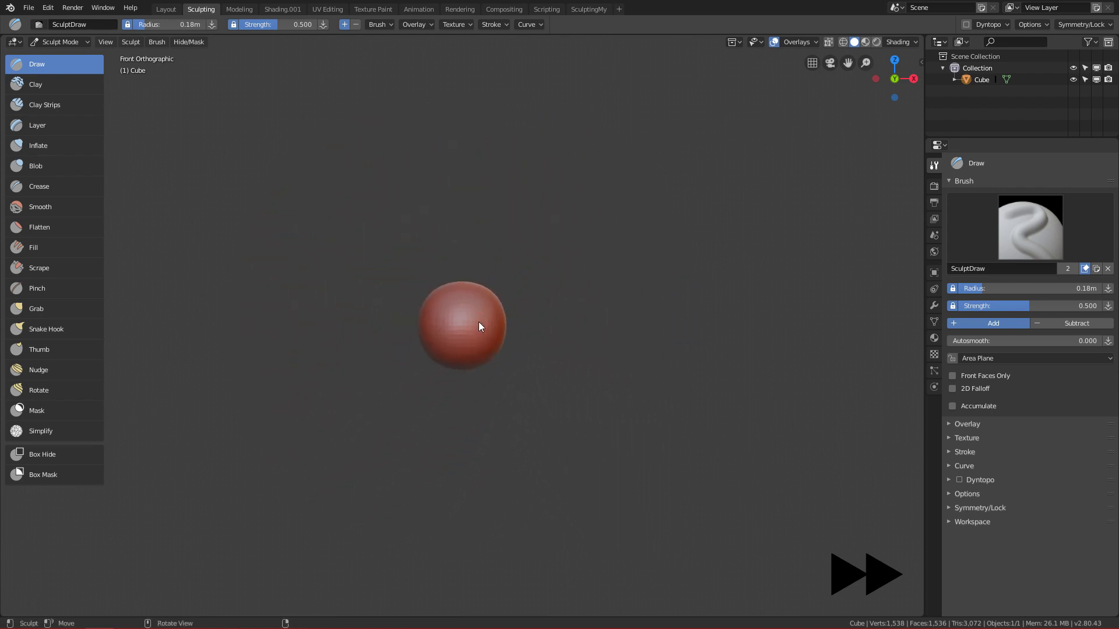
left_click_drag(453, 334, 475, 328)
key("ctrl+z")
middle_click_drag(478, 344, 542, 204, "ctrl")
Unlock the brush radius from scene units, and enlarge it to 131 px and 198 px.
left_click(952, 288)
middle_click_drag(522, 343, 579, 256, "ctrl")
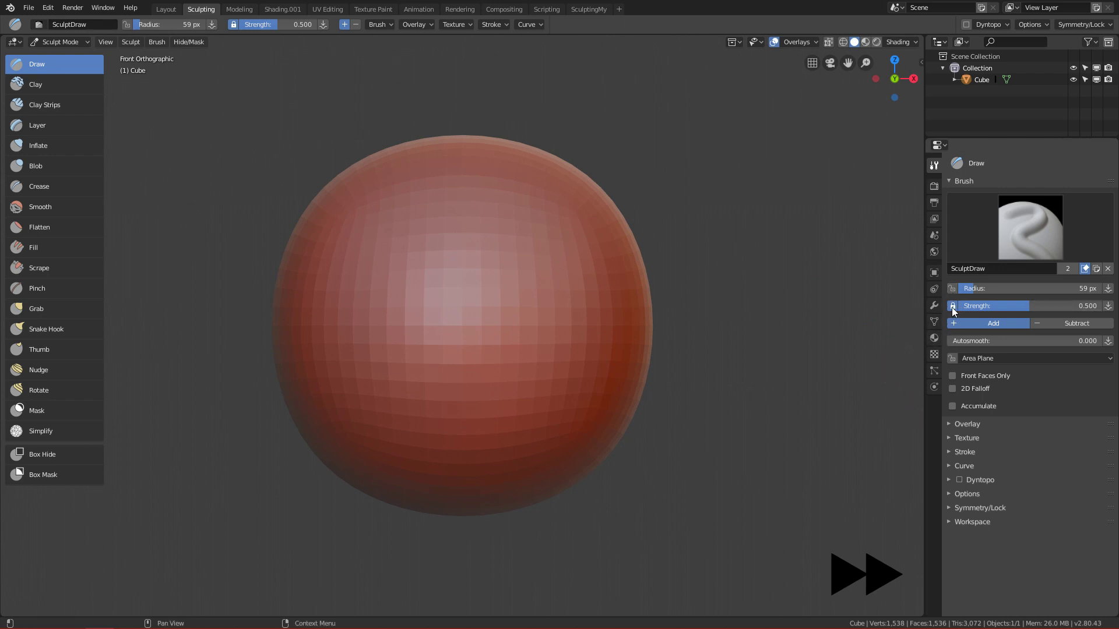
key("f")
left_click(621, 345)
mouse_move(571, 317)
left_mouse_down("ctrl+alt")
mouse_move(535, 428)
mouse_move(506, 333)
mouse_move(539, 389)
mouse_move(549, 300)
mouse_move(579, 305)
left_mouse_up("ctrl+alt")
key("f")
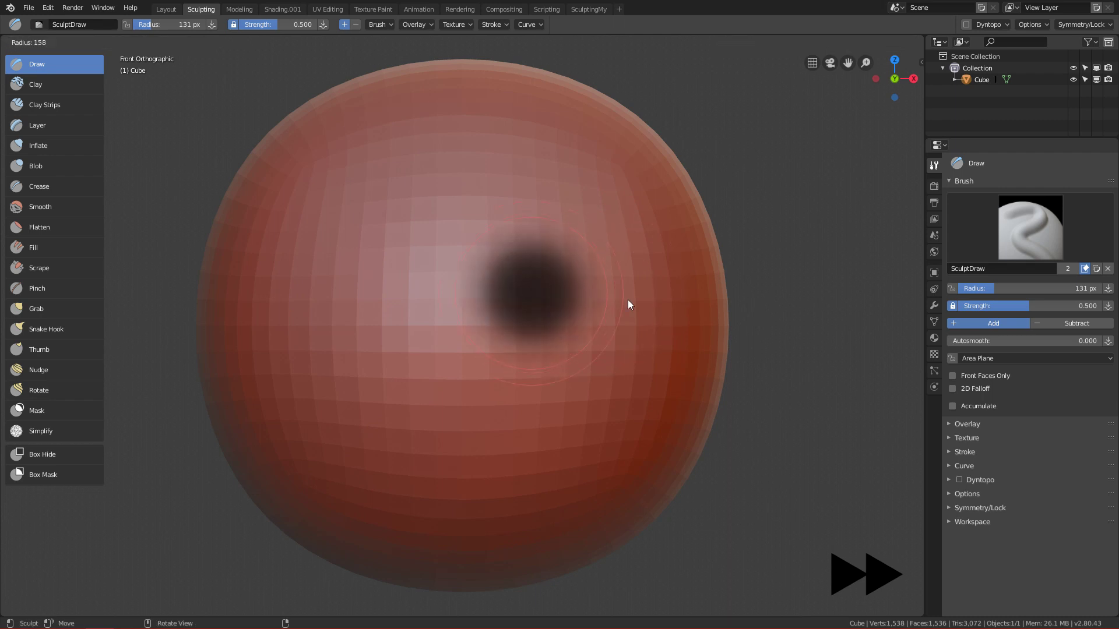
left_click(603, 359)
Resize the Draw brush interactively at a different zoom level, test a short stroke on the cube, and undo it.
mouse_move(604, 359)
left_mouse_down()
mouse_move(622, 385)
mouse_move(565, 274)
mouse_move(615, 352)
mouse_move(576, 449)
mouse_move(536, 487)
left_mouse_up()
key("ctrl+z")
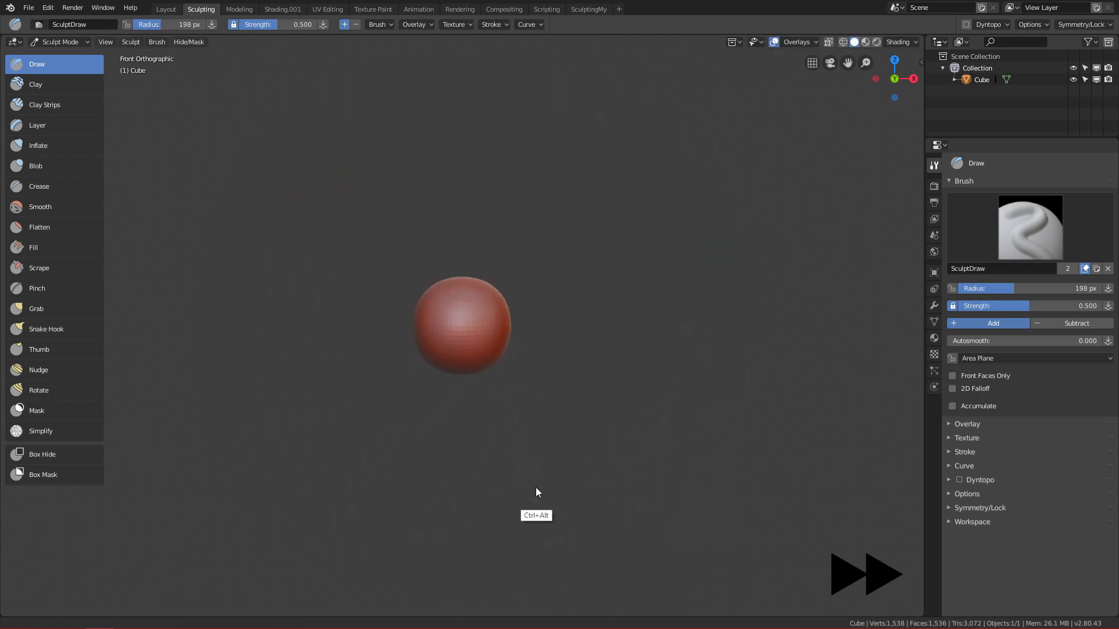
mouse_move(516, 408)
left_mouse_down("ctrl+alt")
mouse_move(593, 307)
mouse_move(579, 350)
mouse_move(601, 335)
left_mouse_up("ctrl+alt")
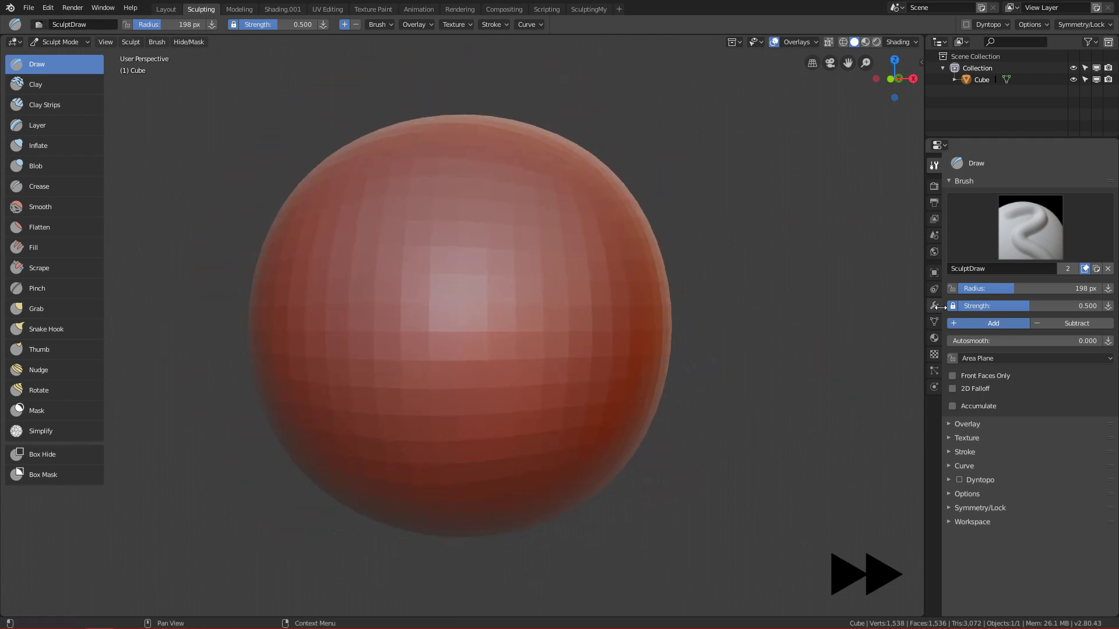
key("f")
left_click(539, 327)
left_click_drag(537, 387, 536, 362, "ctrl+alt")
left_click_drag(531, 343, 537, 362)
key("ctrl+z")
Set the Draw brush radius to 108 px, reduce it to 97 px, and return to the front orthographic view.
mouse_move(547, 281)
left_mouse_down("ctrl+alt")
mouse_move(495, 458)
mouse_move(480, 468)
left_mouse_up("ctrl+alt")
mouse_move(488, 309)
left_mouse_down()
mouse_move(490, 394)
mouse_move(404, 412)
mouse_move(403, 389)
mouse_move(355, 417)
mouse_move(428, 426)
mouse_move(505, 408)
mouse_move(493, 439)
mouse_move(507, 335)
mouse_move(939, 312)
left_mouse_up()
left_click(953, 305)
key("f")
left_click(682, 323)
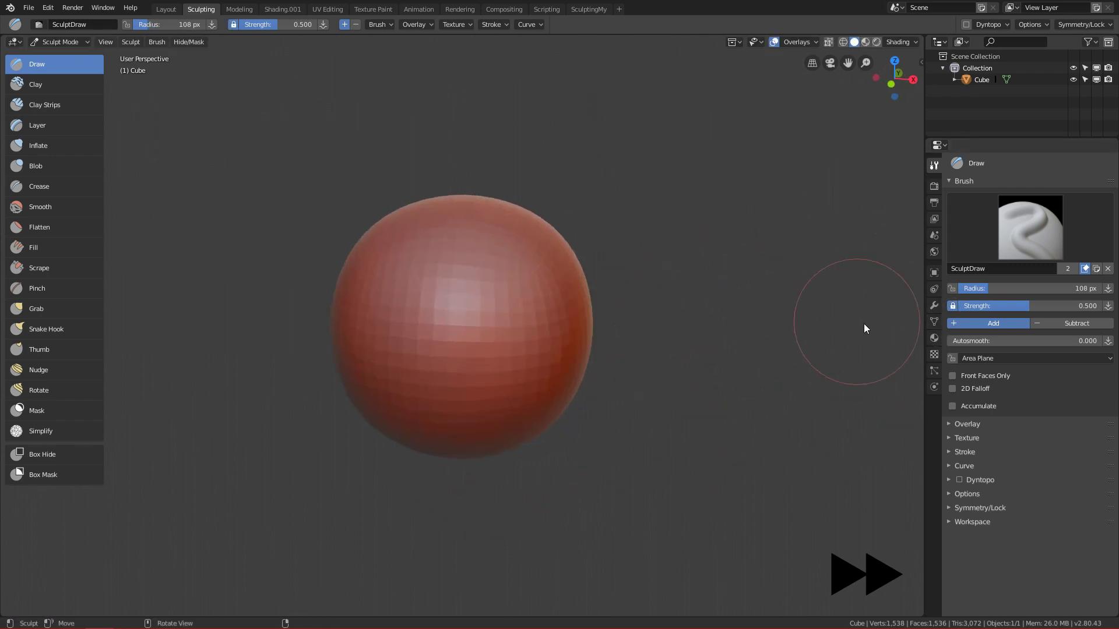
key("f")
left_click(686, 373)
key("KP_1")
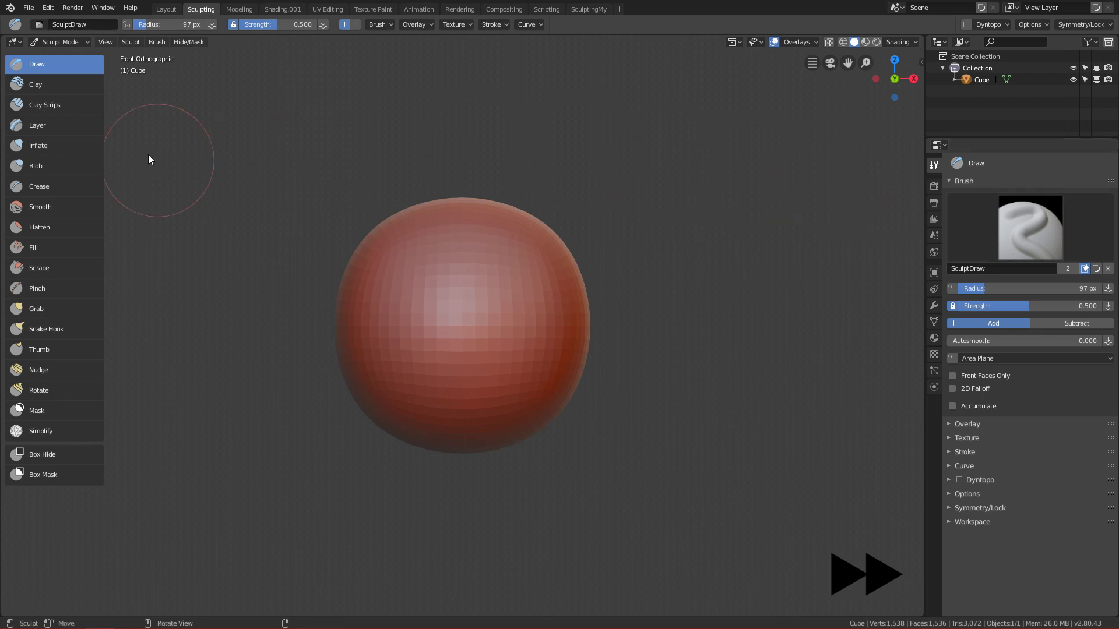
Look through the Clay Strips and Inflate brushes, and select the Blob brush.
left_click(67, 111)
left_click(61, 146)
left_click(58, 164)
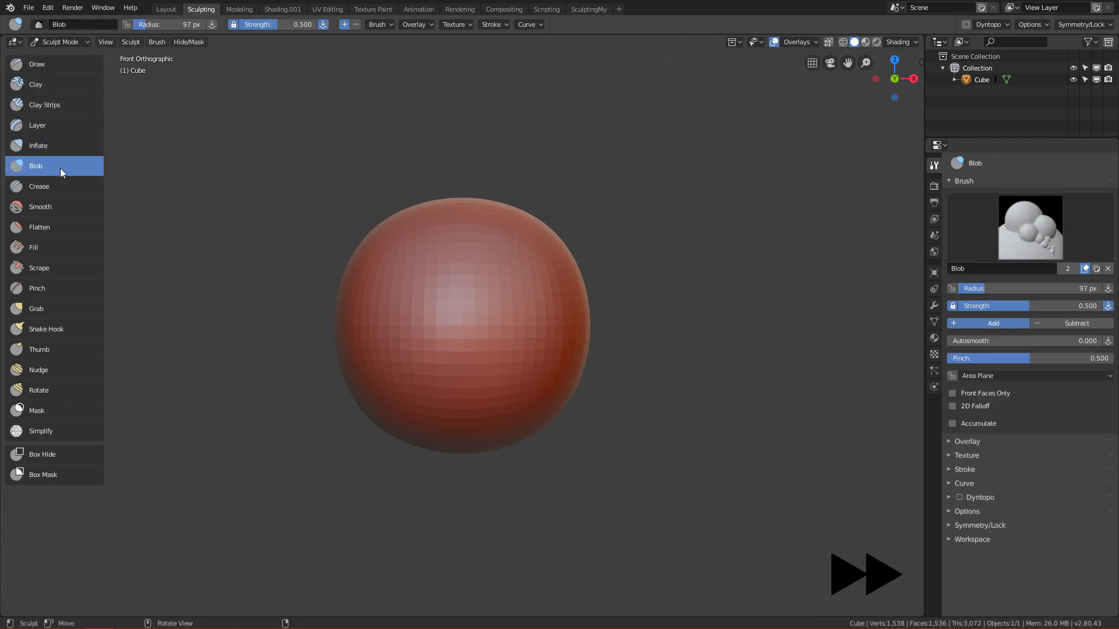
Compare the settings of the Draw and Clay brushes, and return to the Draw brush.
left_click(68, 61)
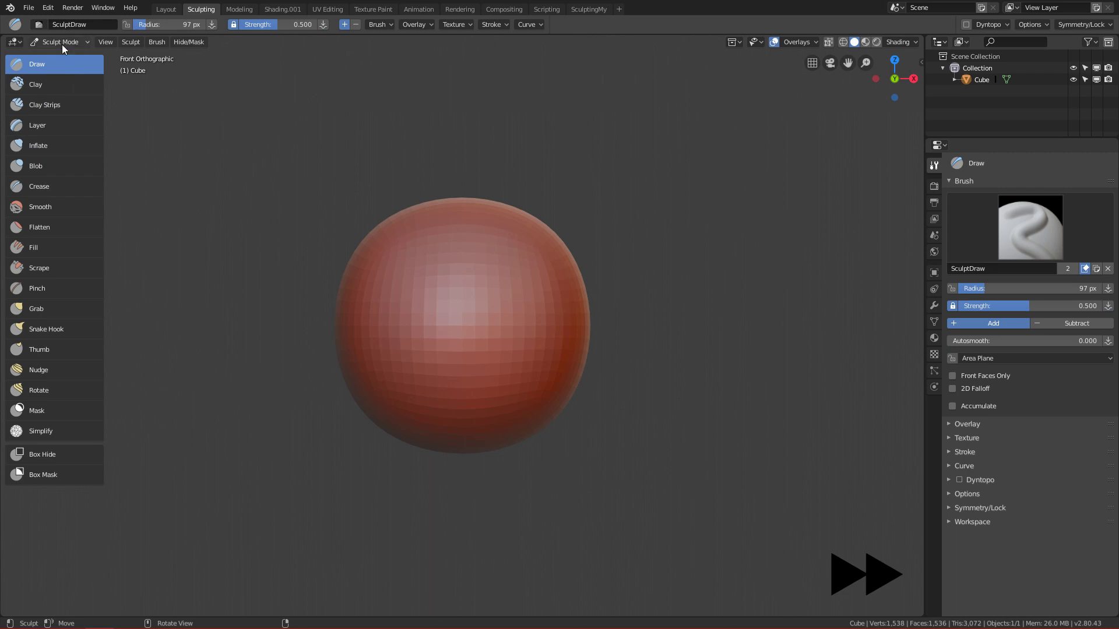
left_click(65, 85)
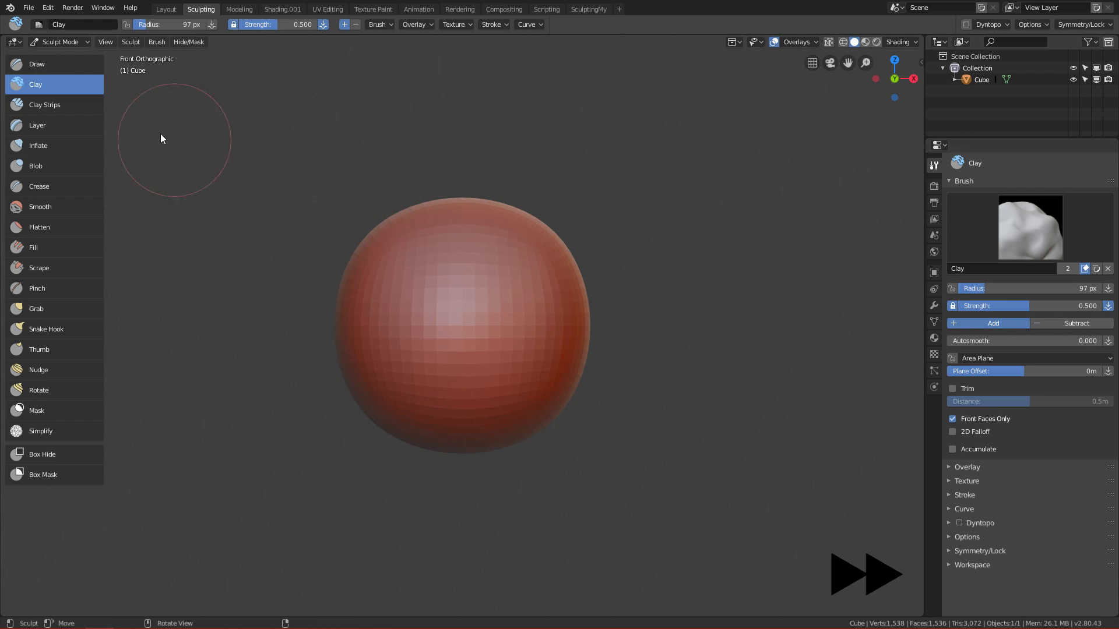
left_click(43, 64)
Set the Draw brush radius to 82 px, test a vertical raised stroke on the front of the cube, and undo it.
scroll(510, 260, "up", 1)
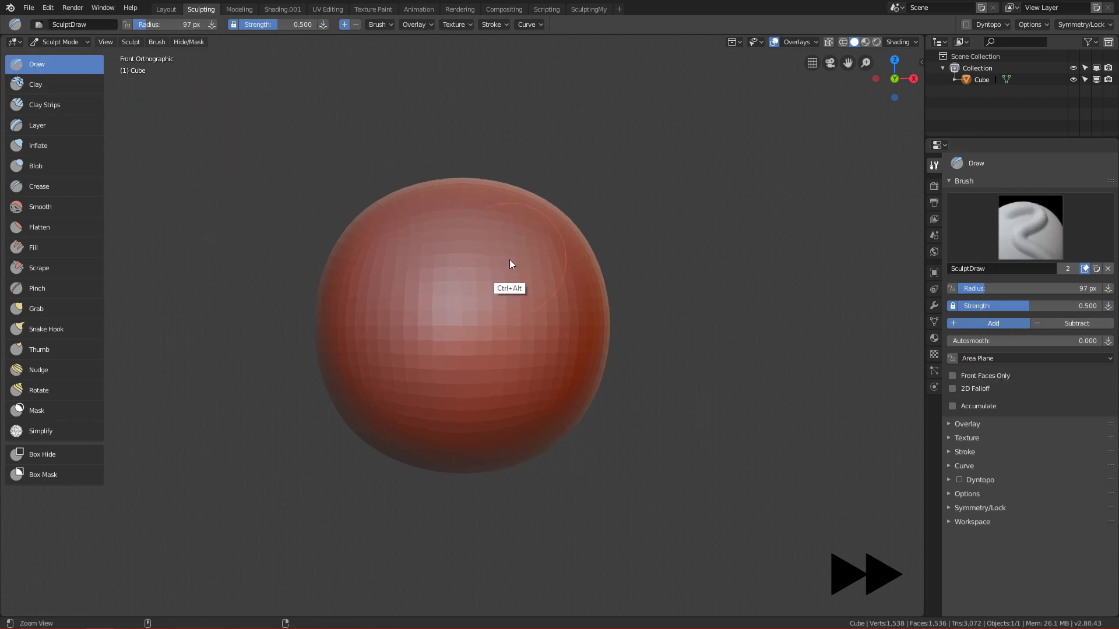
key("f")
left_click(511, 303)
key("f")
left_click(506, 316)
mouse_move(512, 292)
left_mouse_down()
mouse_move(518, 361)
mouse_move(529, 303)
mouse_move(506, 370)
left_mouse_up()
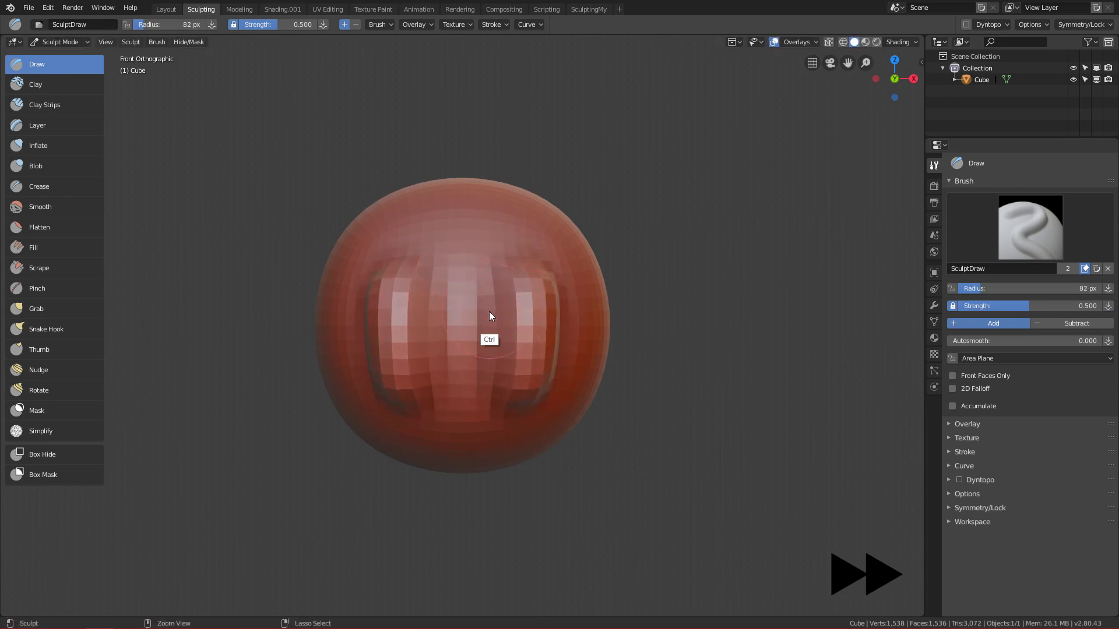
key("ctrl+z")
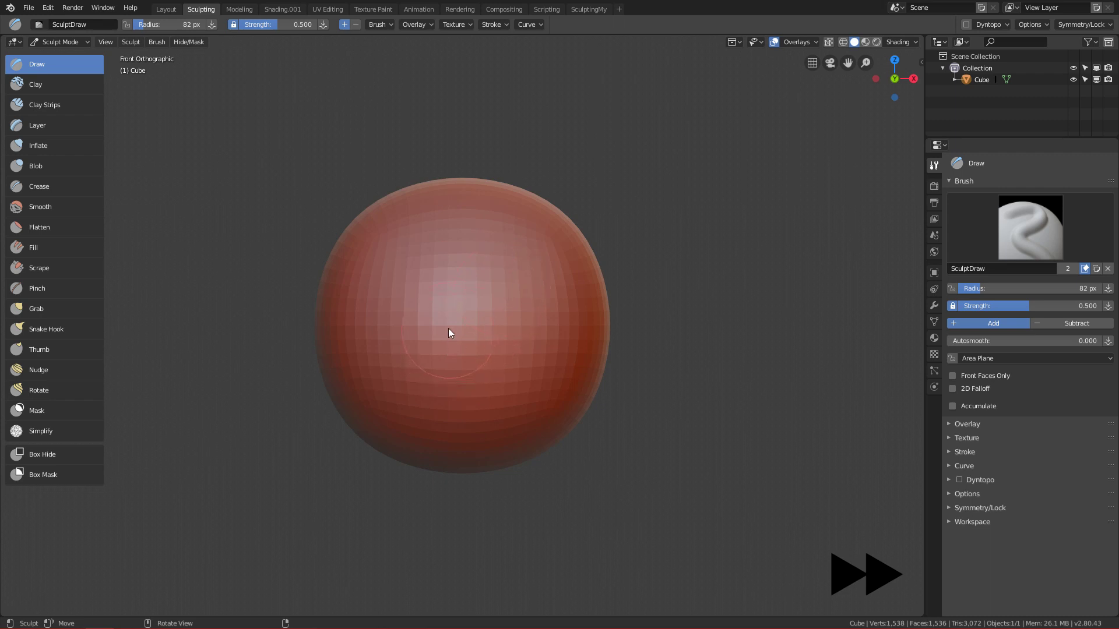
Test the Draw brush on the cube's front in Subtract and in Add mode, and undo the test strokes.
left_click(1080, 324)
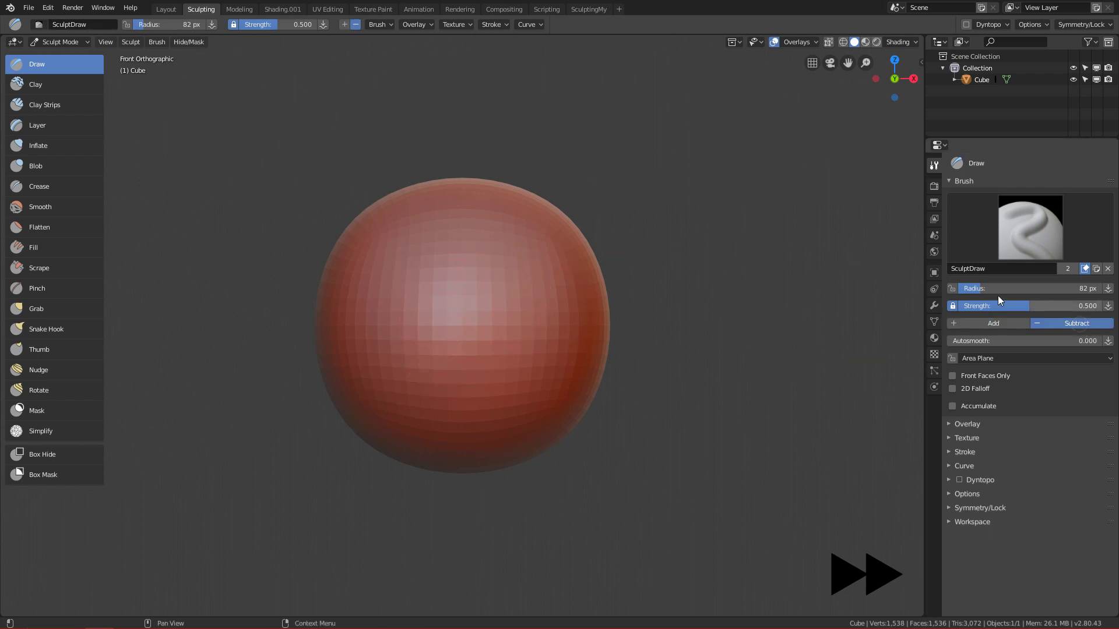
mouse_move(526, 289)
left_mouse_down()
mouse_move(532, 277)
mouse_move(535, 352)
mouse_move(517, 282)
mouse_move(523, 295)
mouse_move(500, 321)
left_mouse_up()
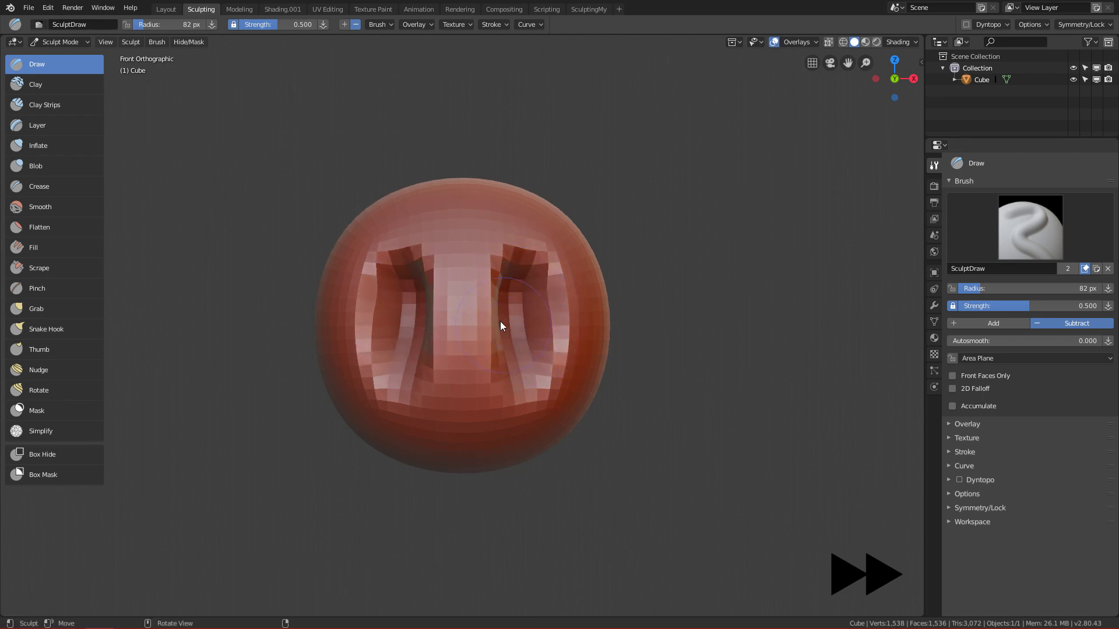
left_click(985, 323)
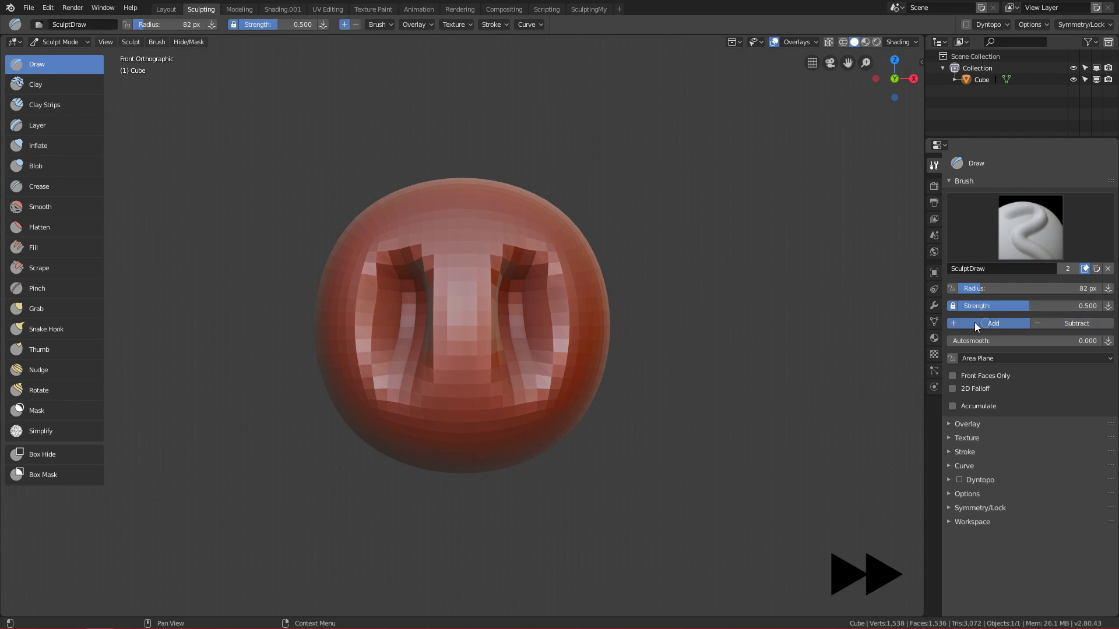
mouse_move(533, 318)
left_mouse_down()
mouse_move(530, 264)
mouse_move(512, 317)
mouse_move(519, 350)
left_mouse_up()
key("ctrl+z")
key("ctrl+z")
key("ctrl+z")
key("ctrl+z")
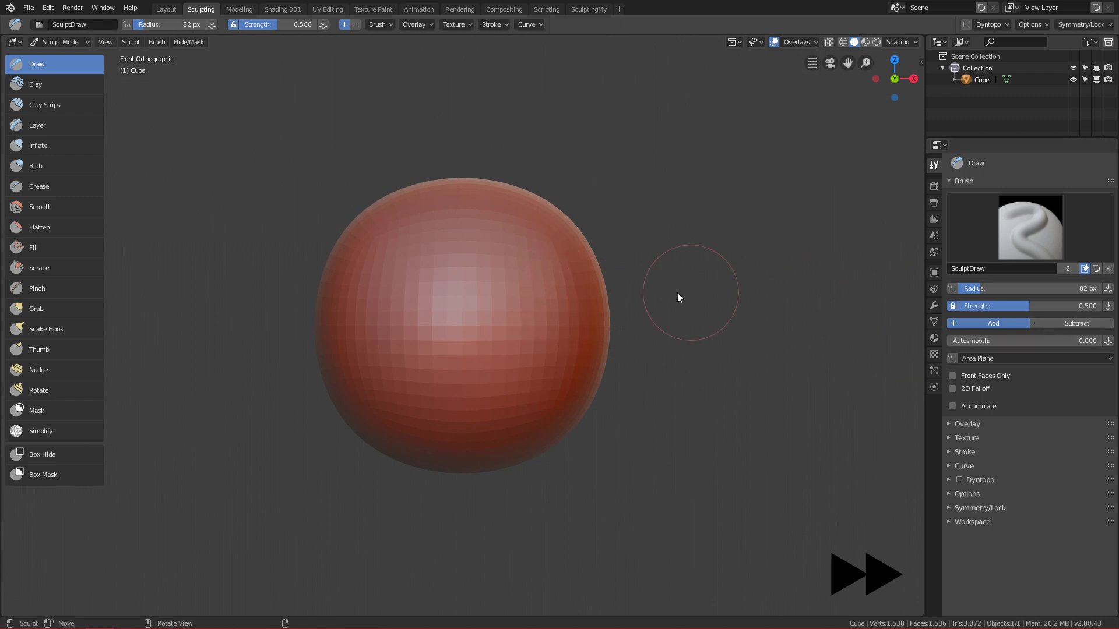
Set the brush radius to 99 px, test raised strokes and temporarily inverted carving strokes on the cube's front, and undo them.
key("f")
left_click(519, 313)
mouse_move(513, 310)
left_mouse_down()
mouse_move(523, 330)
mouse_move(527, 295)
mouse_move(532, 332)
left_mouse_up()
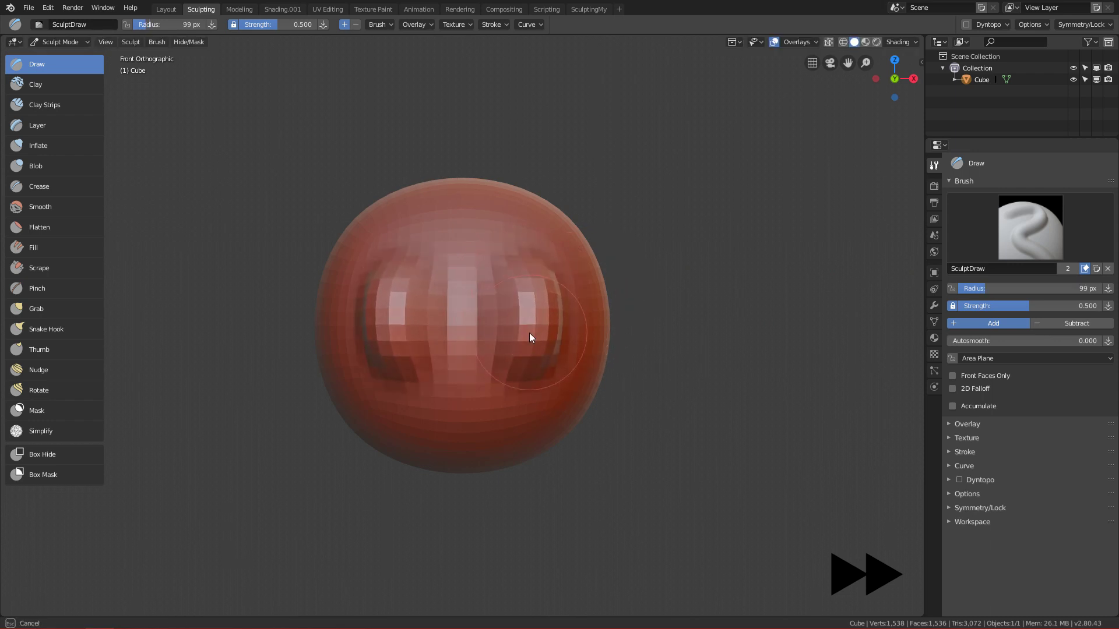
key("ctrl")
mouse_move(529, 290)
left_mouse_down("ctrl")
mouse_move(537, 270)
mouse_move(526, 272)
left_mouse_up("ctrl")
left_click_drag(528, 288, 524, 361, "ctrl")
key("ctrl+z")
key("ctrl+z")
key("ctrl+z")
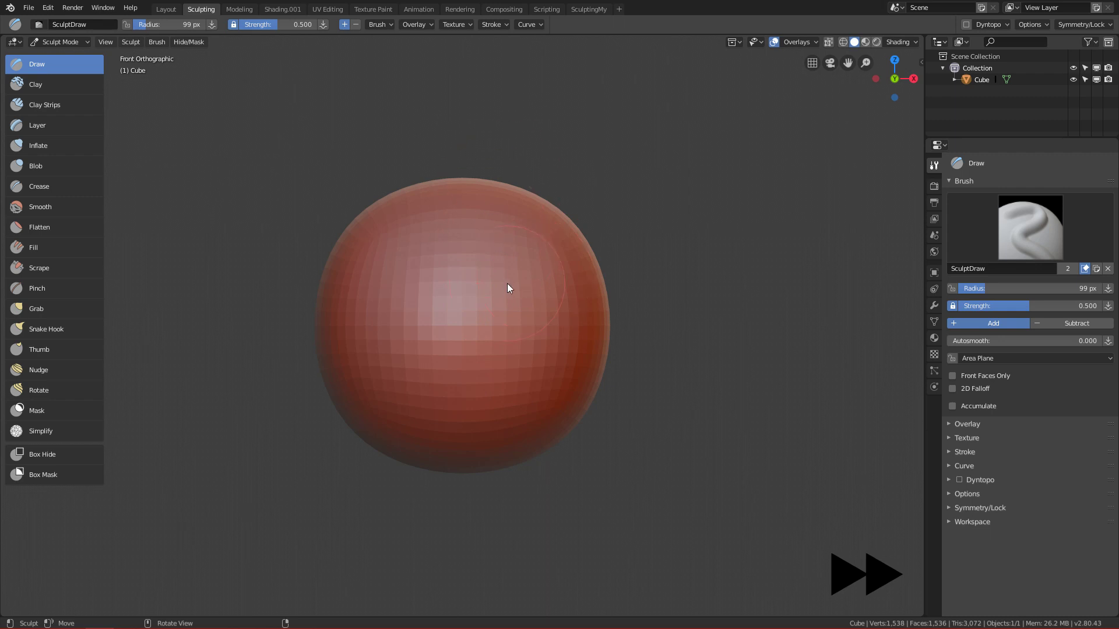
Try an inverted Draw stroke on the cube's front, undo it, and set the brush radius to 107 px.
key("f")
left_click(578, 311)
left_click_drag(528, 366, 533, 355, "ctrl")
key("ctrl+z")
key("f")
left_click(464, 338)
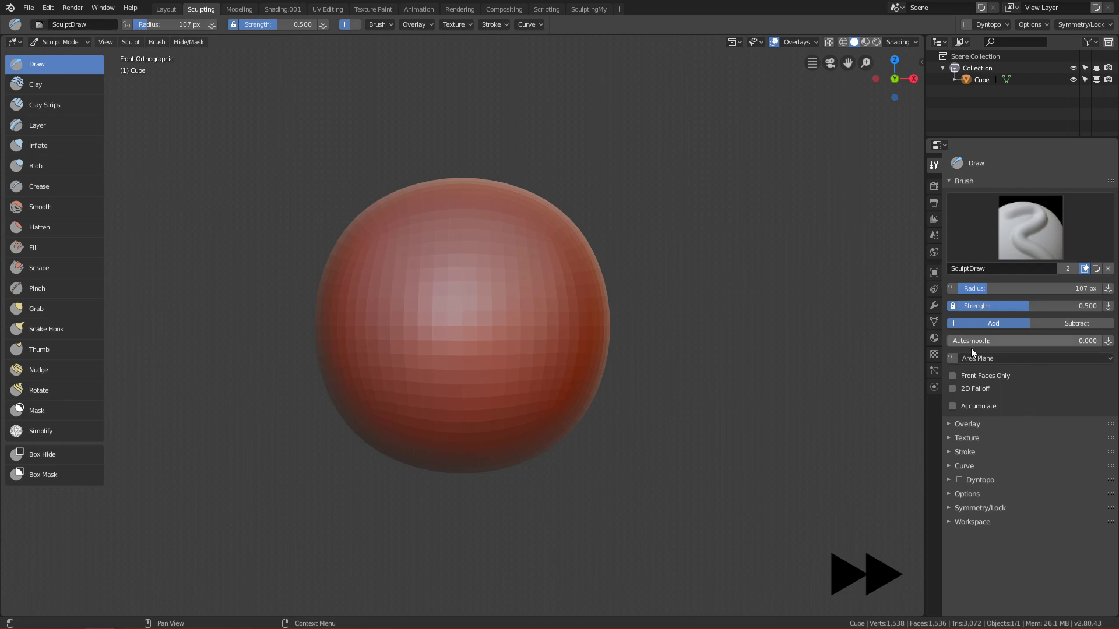
Enlarge the Draw brush radius to 167 px.
key("f")
left_click(562, 288)
mouse_move(518, 320)
left_mouse_down("ctrl+alt")
mouse_move(483, 391)
mouse_move(470, 461)
mouse_move(635, 277)
mouse_move(614, 320)
left_mouse_up("ctrl+alt")
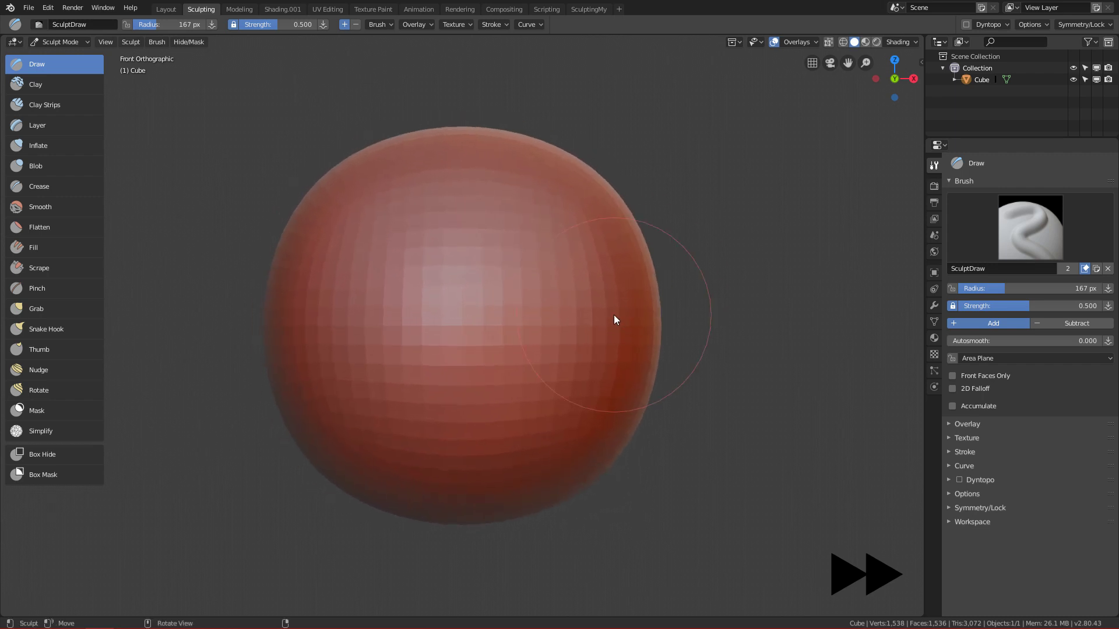